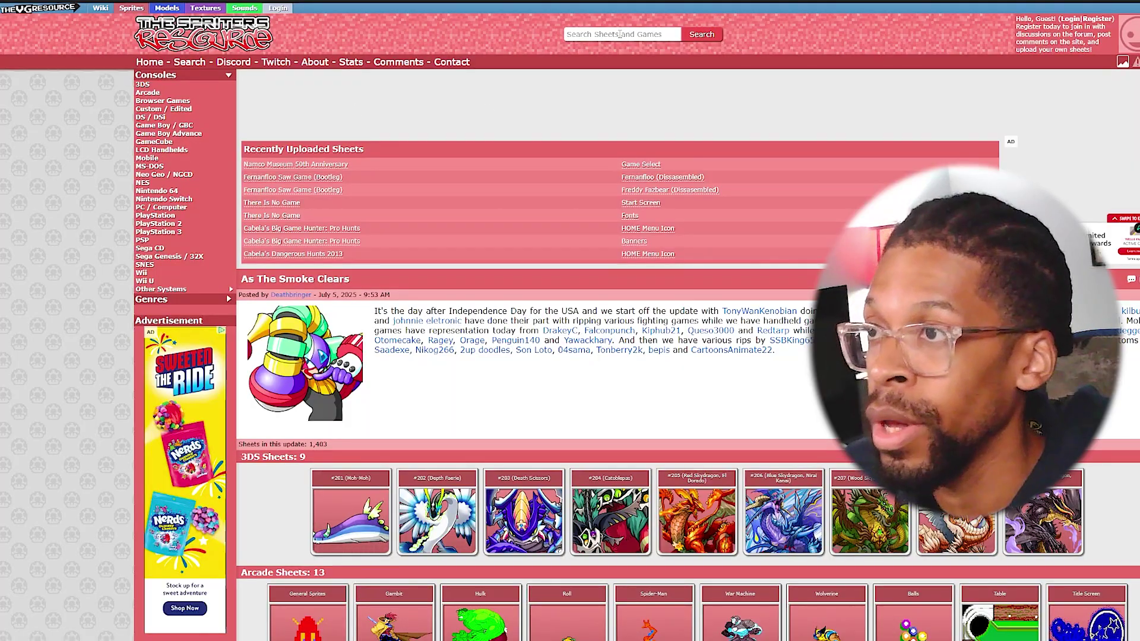
# Search The Spriters Resource for Wolverine and open his Marvel vs. Capcom sprite sheet.
pyautogui.click(619, 33)
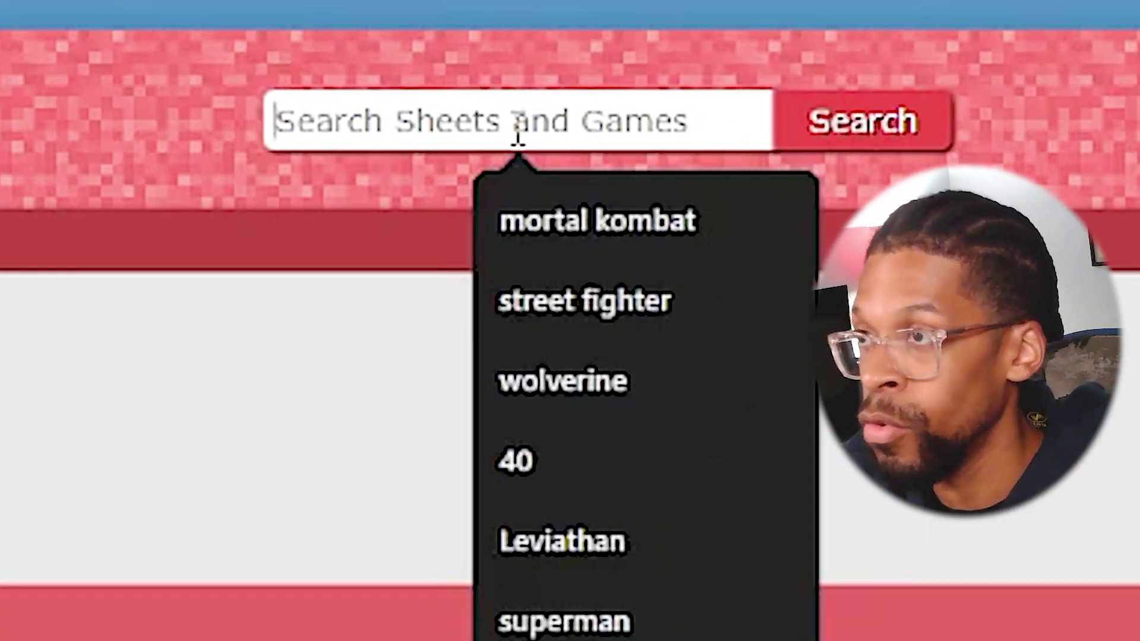
pyautogui.write('wolver')
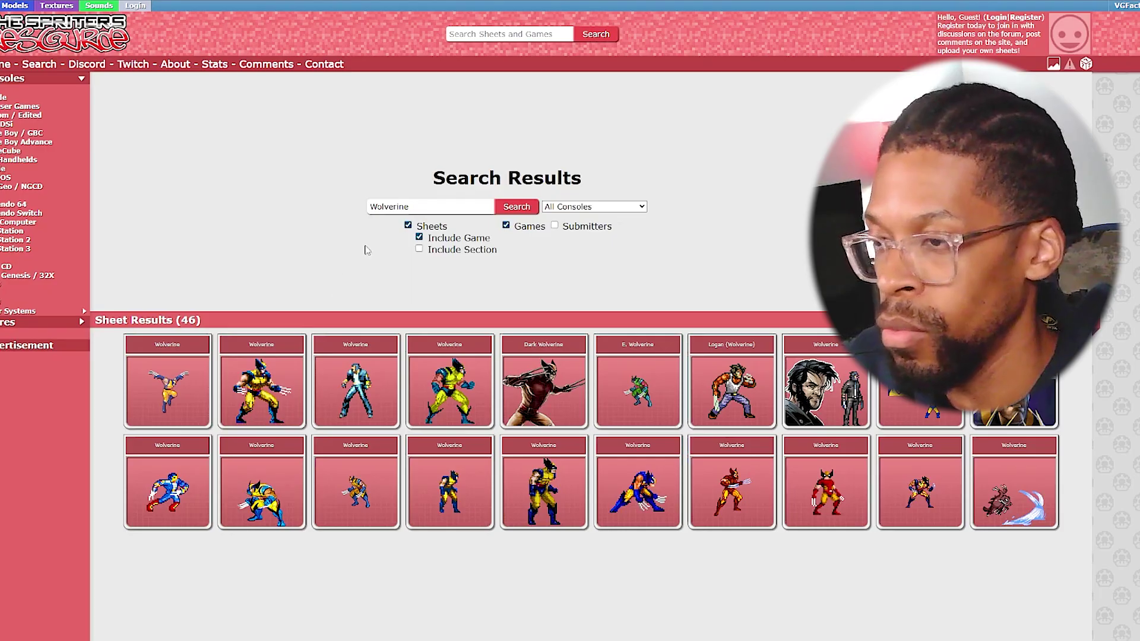
pyautogui.scroll(-2, 463, 297)
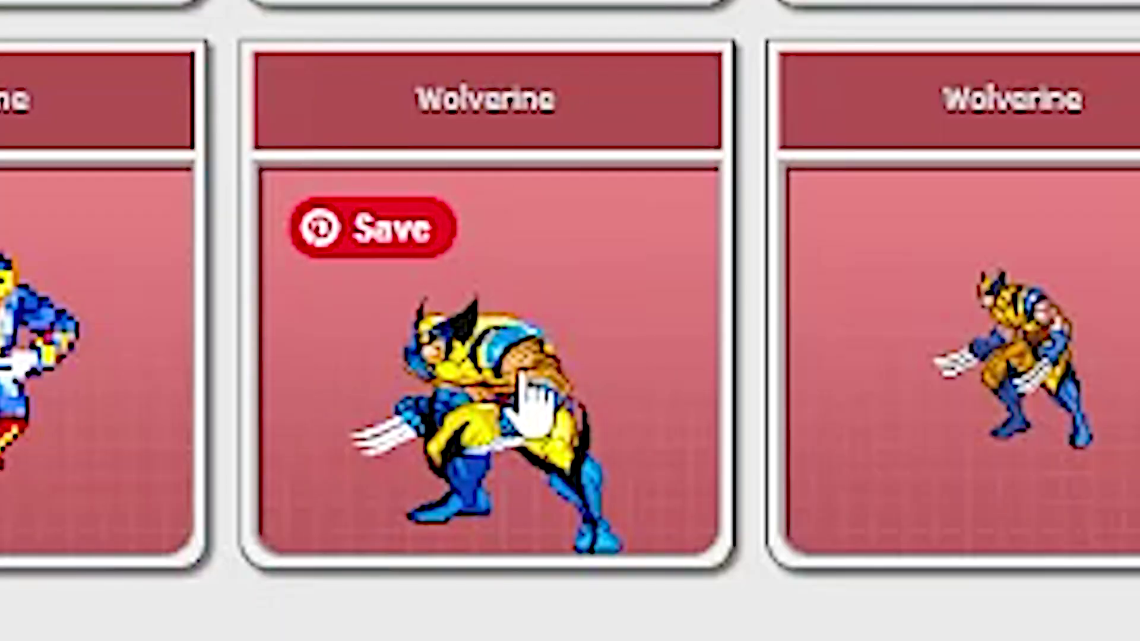
pyautogui.click(522, 373)
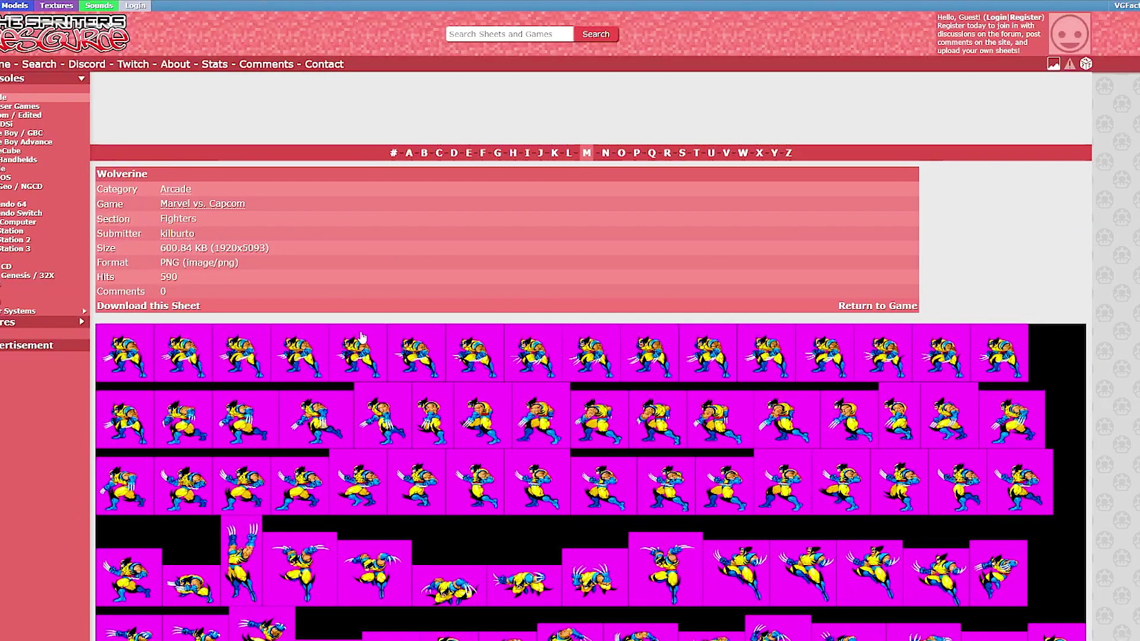
# Look over the Wolverine sprite sheet and save its image as a PNG file named Wolverine.
pyautogui.scroll(-2, 586, 371)
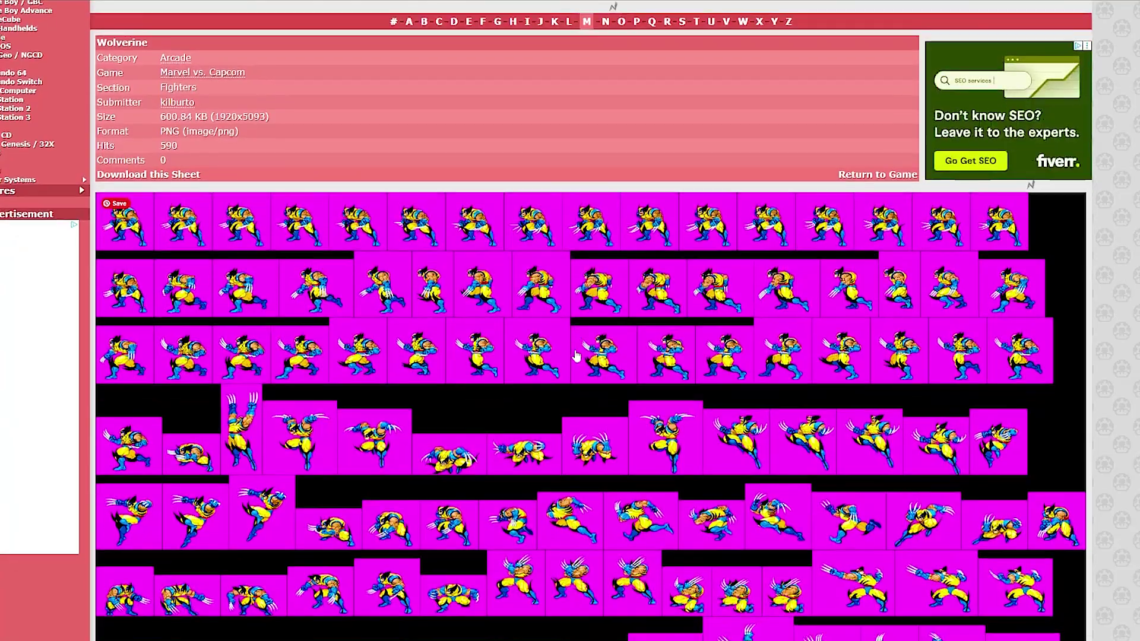
pyautogui.scroll(-1, 343, 255)
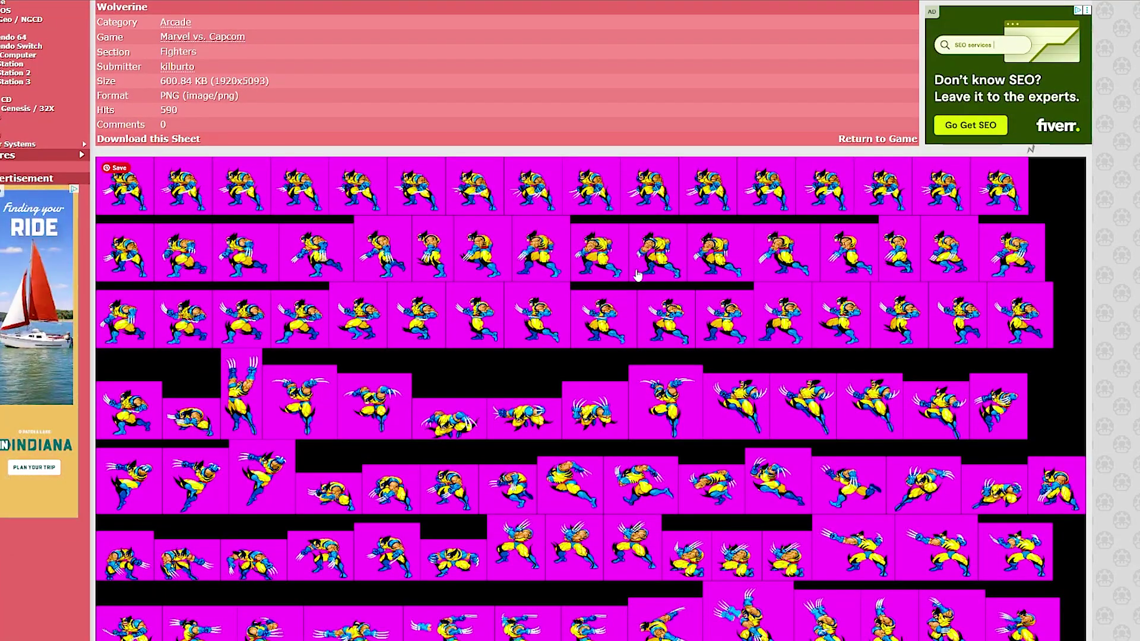
pyautogui.scroll(-3, 333, 190)
pyautogui.scroll(-15, 496, 297)
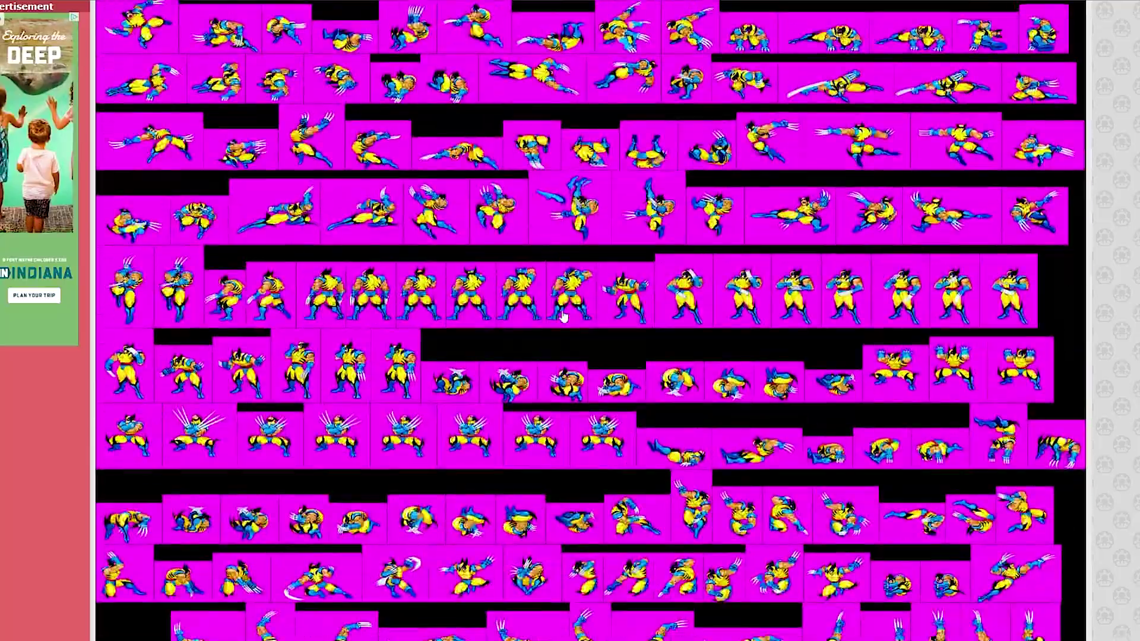
pyautogui.scroll(15, 565, 402)
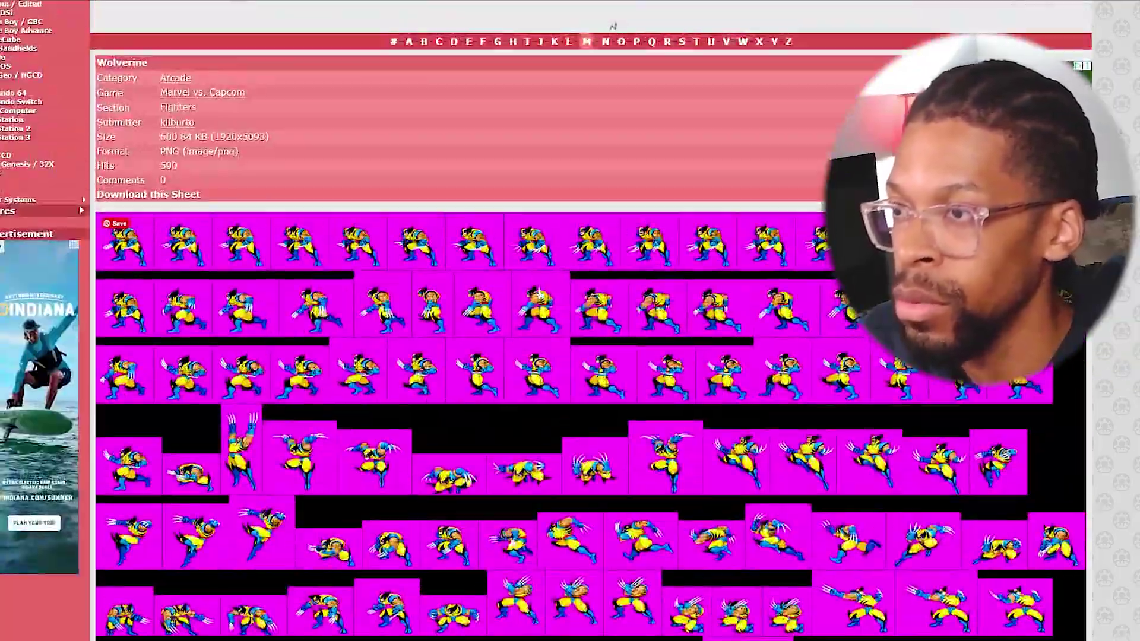
pyautogui.rightClick(291, 306)
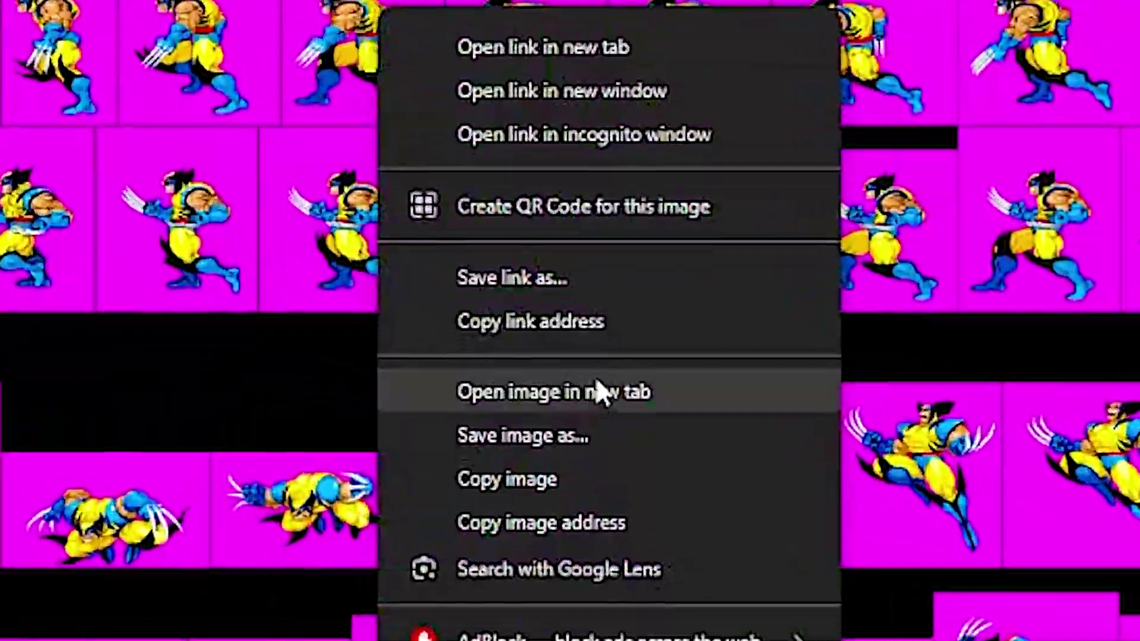
pyautogui.click(588, 462)
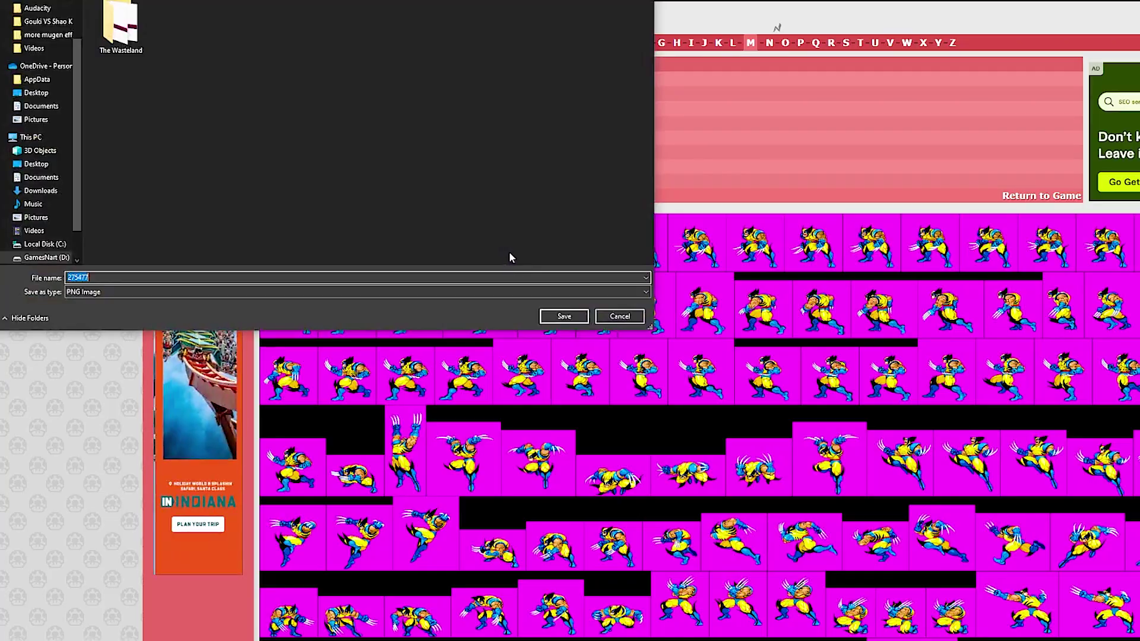
pyautogui.write('Wolverine')
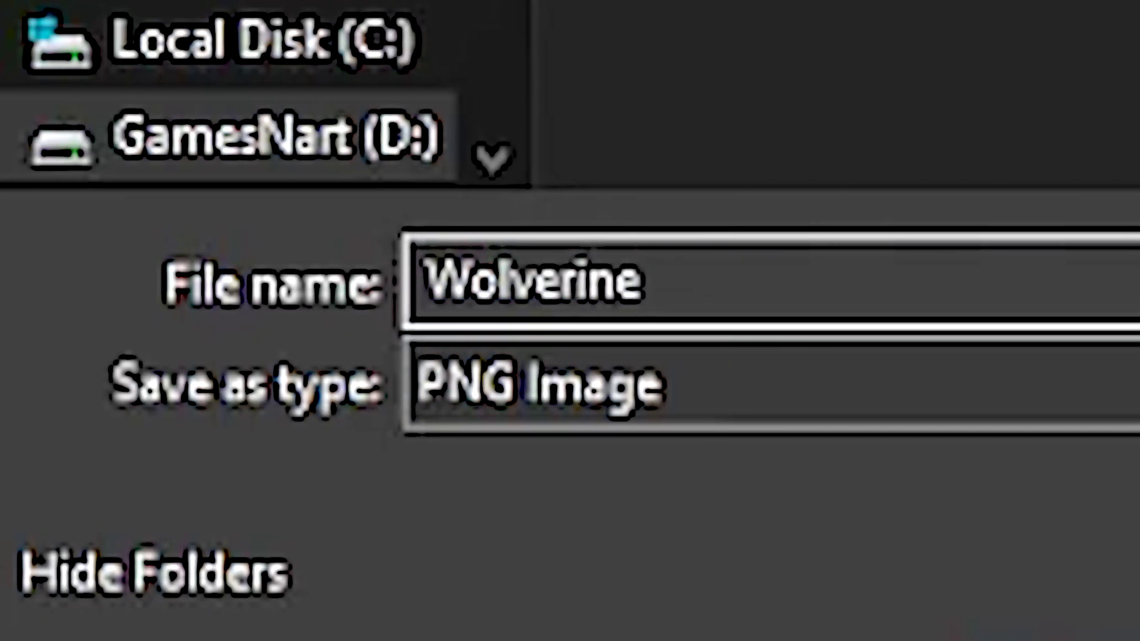
pyautogui.press('Return')
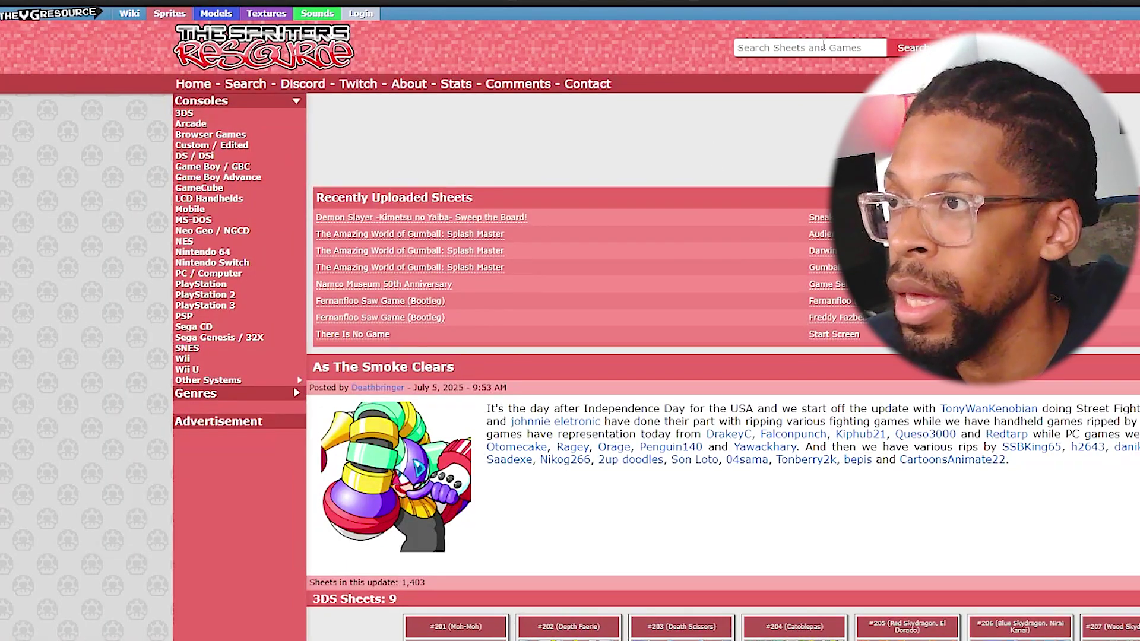
# Search the sprite site for albert wesker and open the Albert Wesker's Victory Portraits sheet from the results.
pyautogui.click(824, 47)
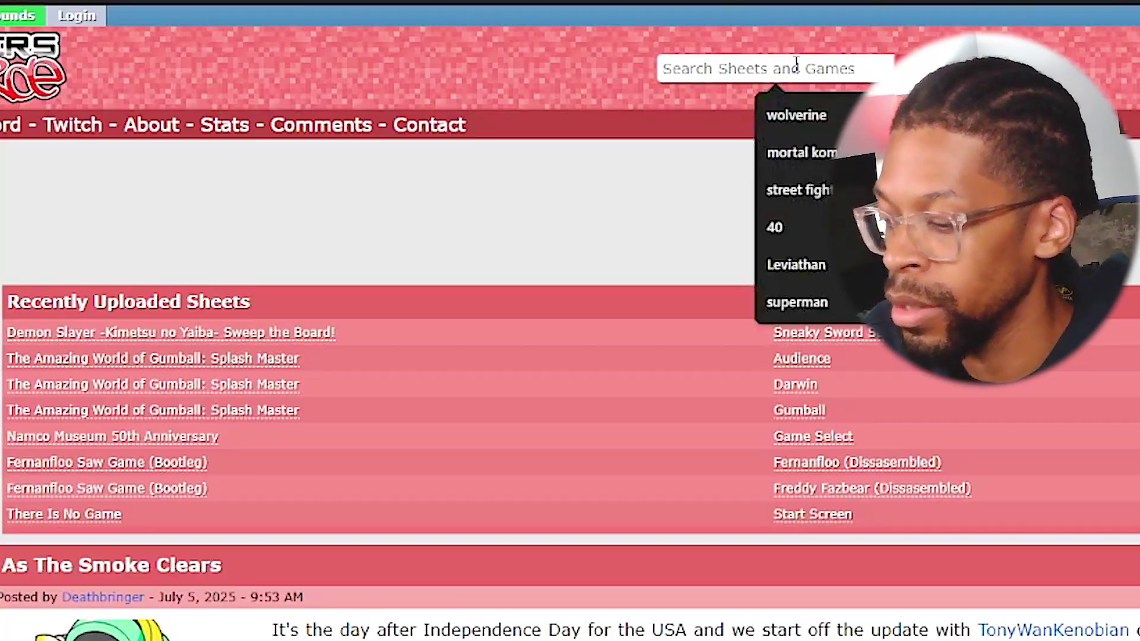
pyautogui.write('albert wesker')
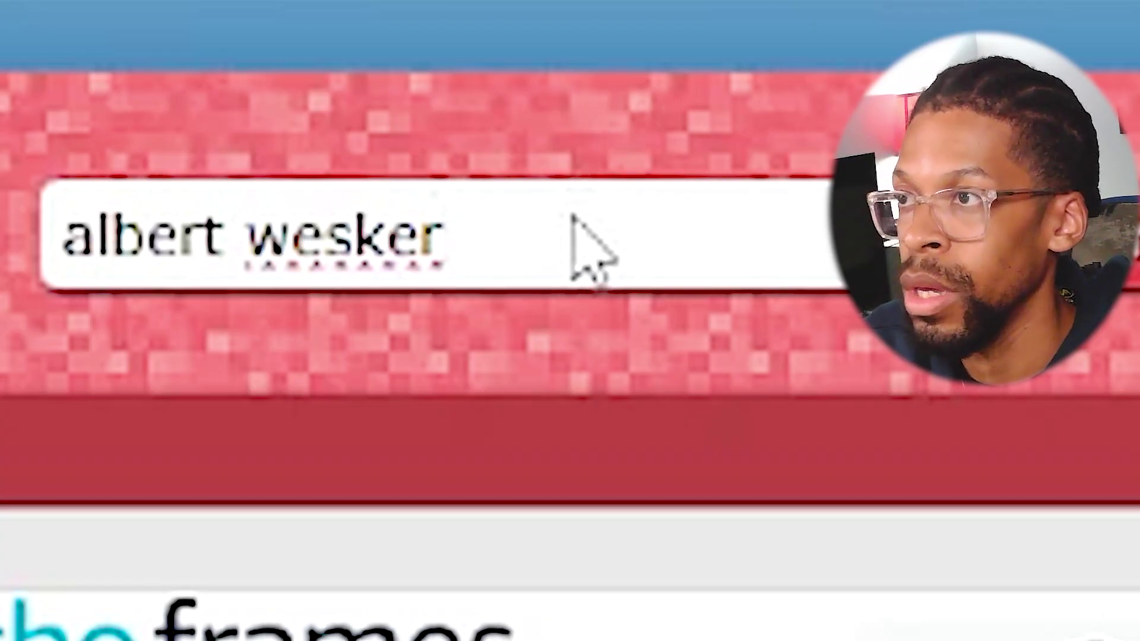
pyautogui.press('Return')
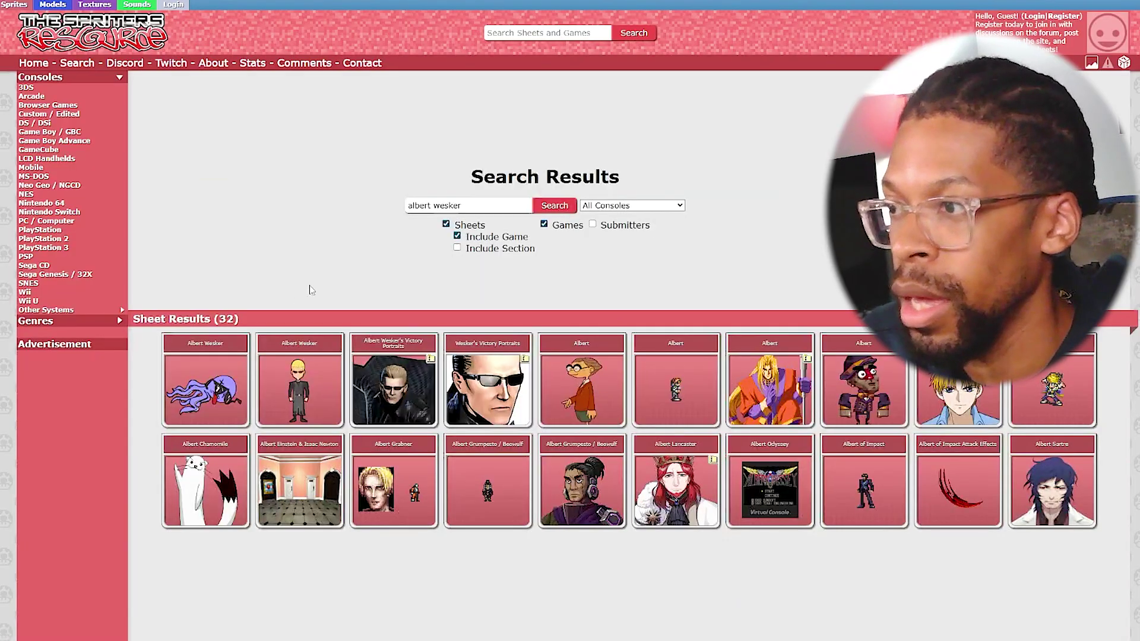
pyautogui.scroll(-2, 347, 274)
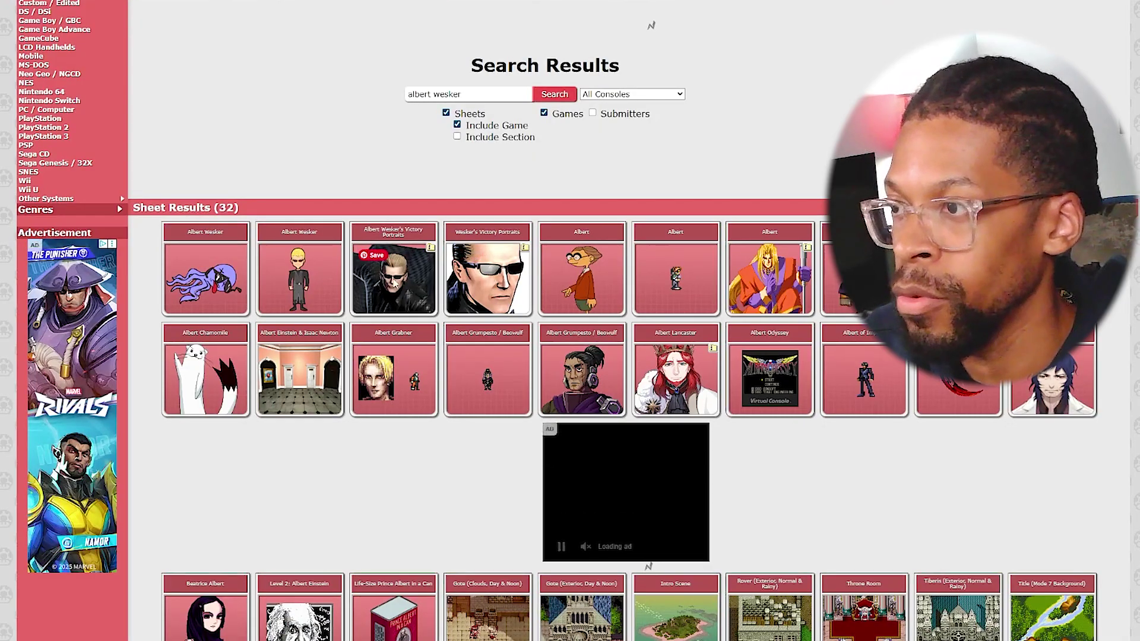
pyautogui.click(393, 279)
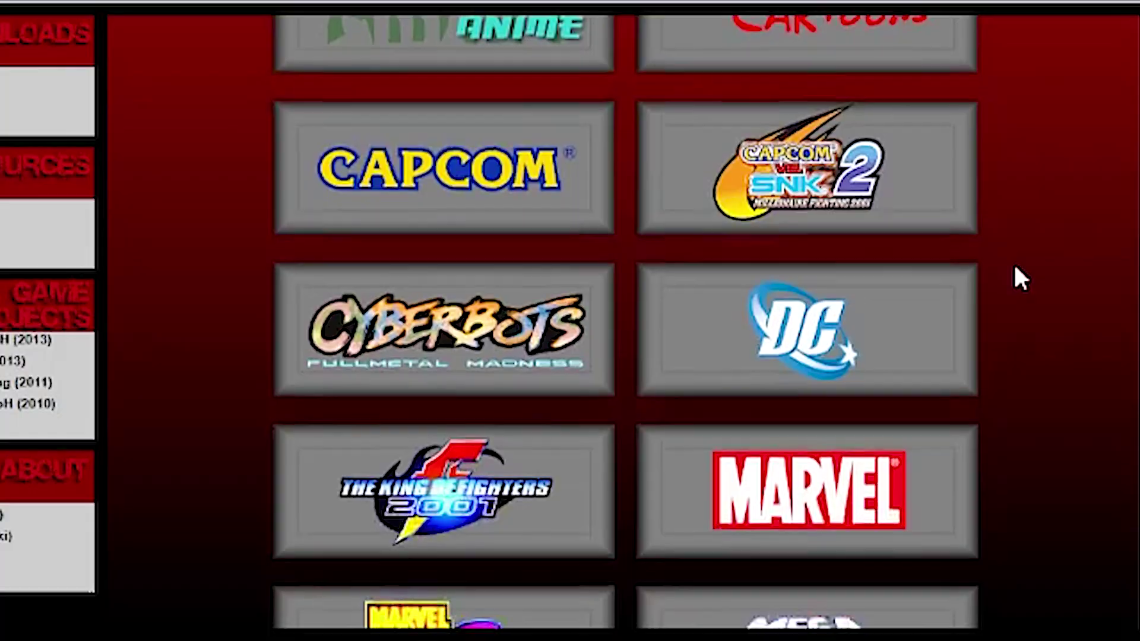
# Browse the Anime and The Cartoons categories on the MUGEN characters site and look through their character listings.
pyautogui.scroll(2, 1014, 263)
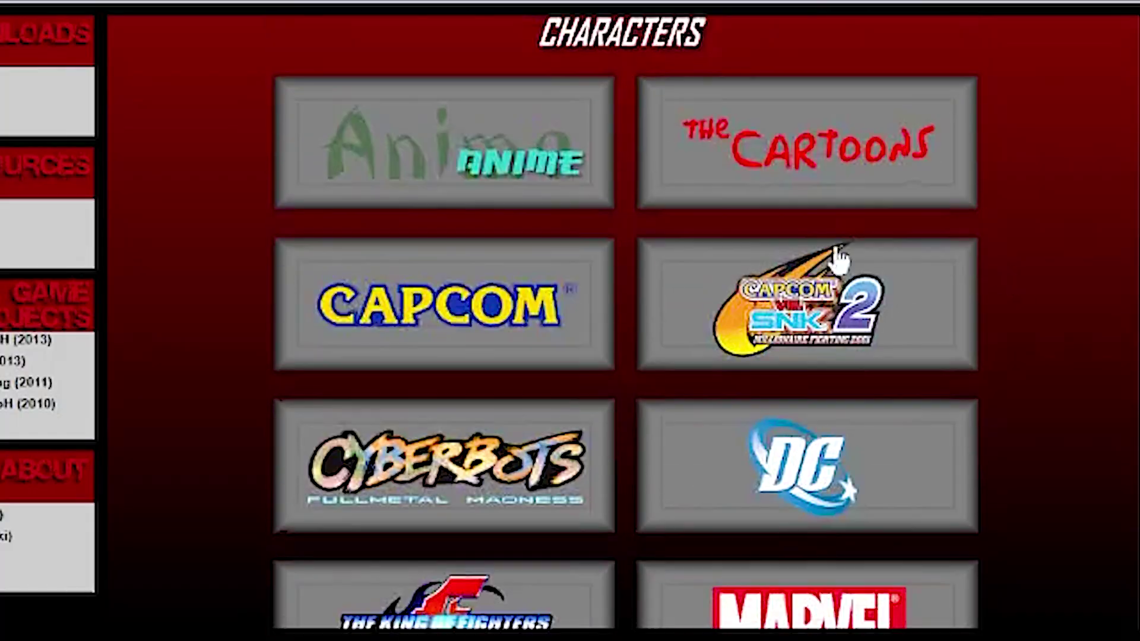
pyautogui.click(496, 173)
pyautogui.scroll(-8, 730, 315)
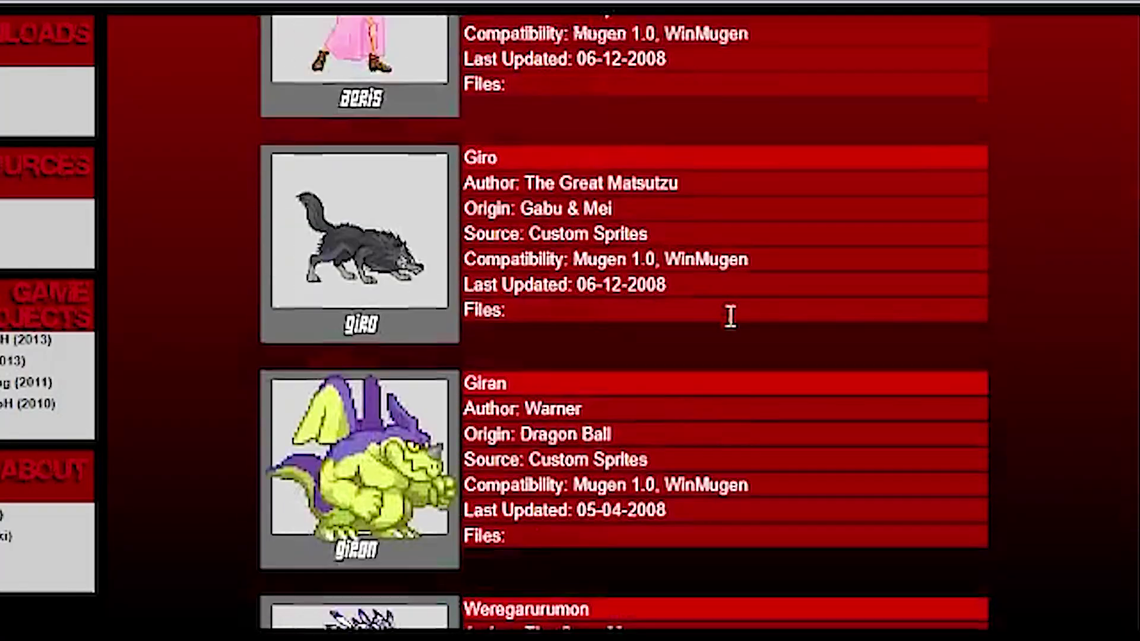
pyautogui.hotkey('alt', 'Left')
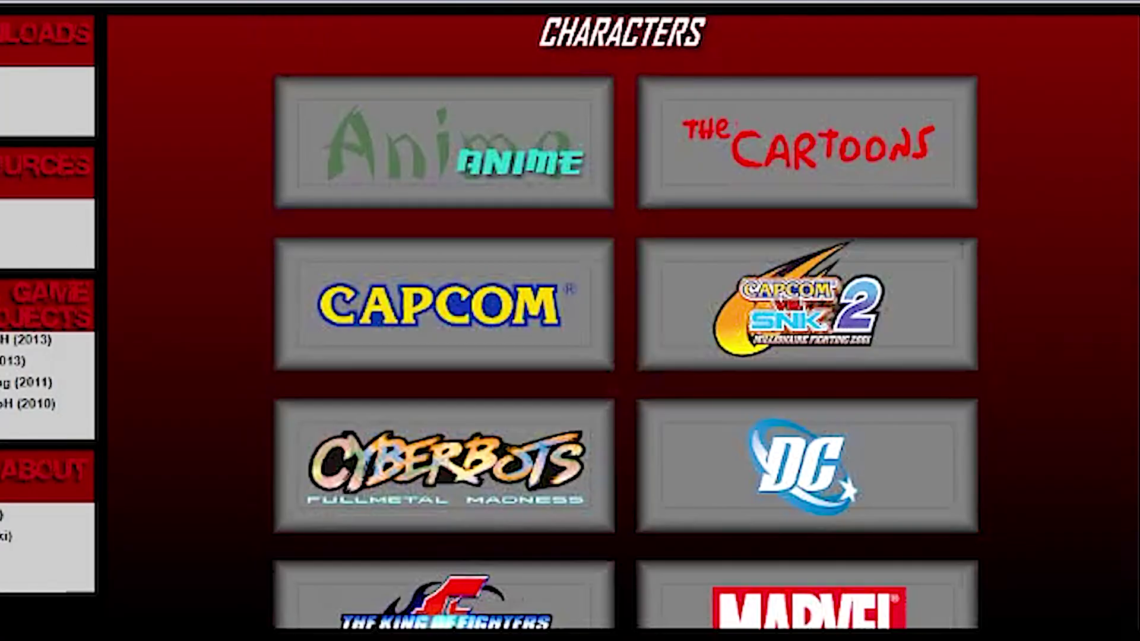
pyautogui.click(859, 168)
pyautogui.scroll(-2, 790, 261)
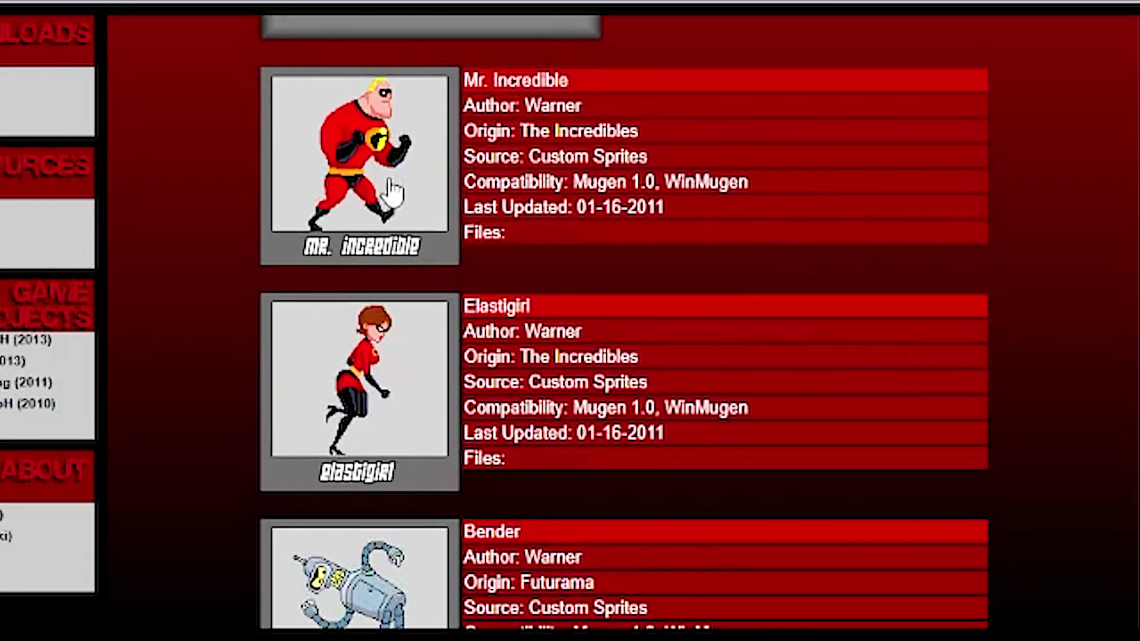
pyautogui.scroll(-8, 389, 190)
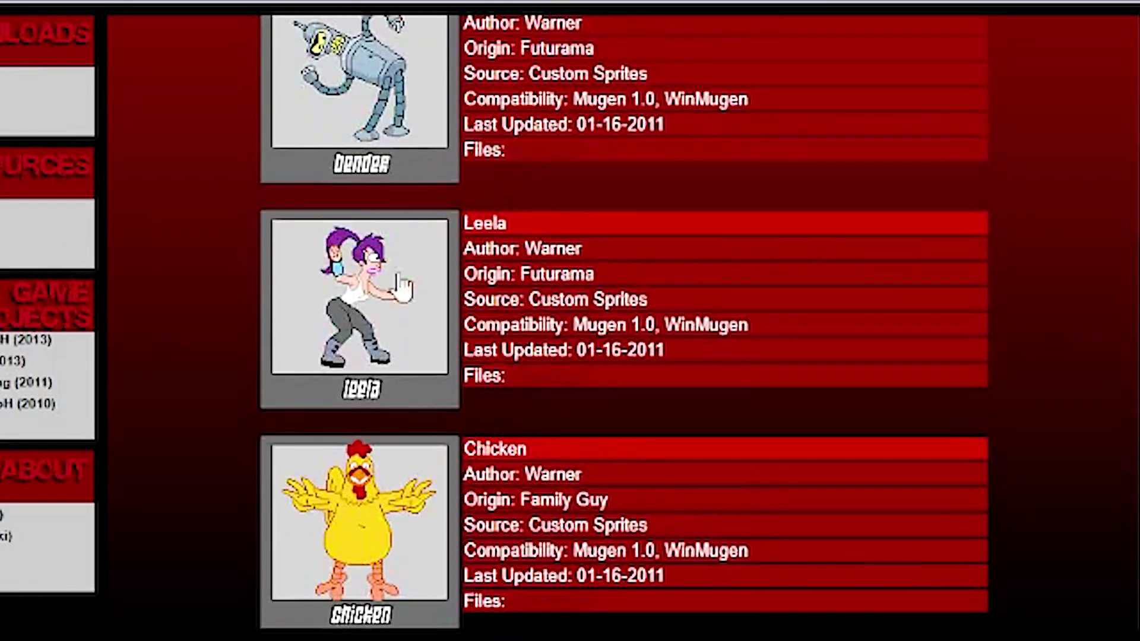
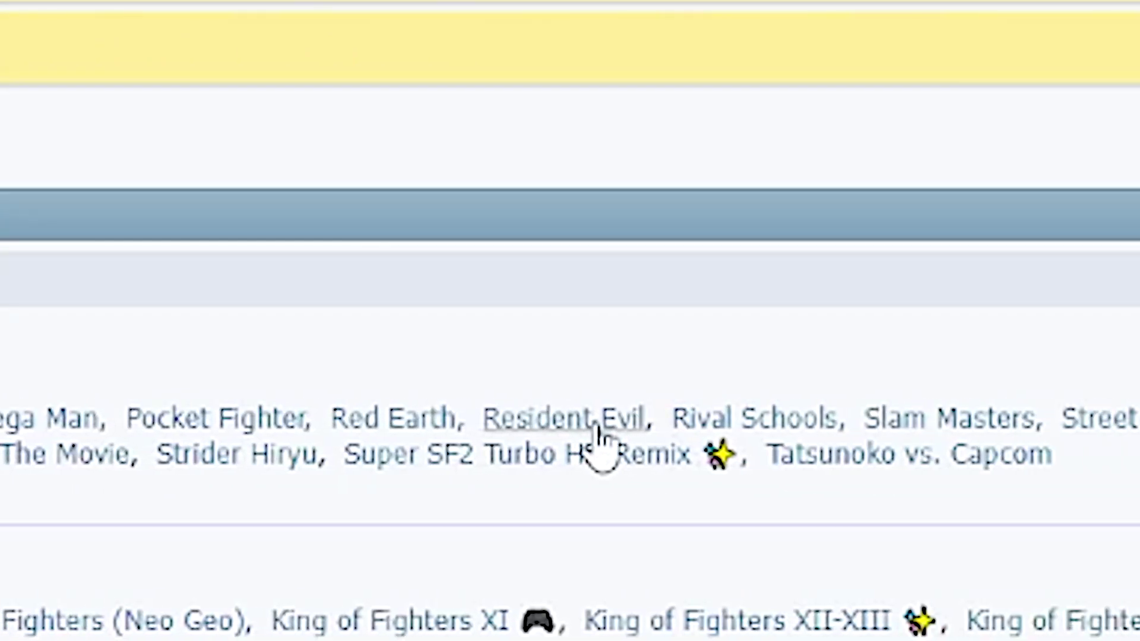
# Open the Resident Evil category of the MUGEN Archive downloads and open the 36.23 MB Albert Wesker entry.
pyautogui.click(591, 420)
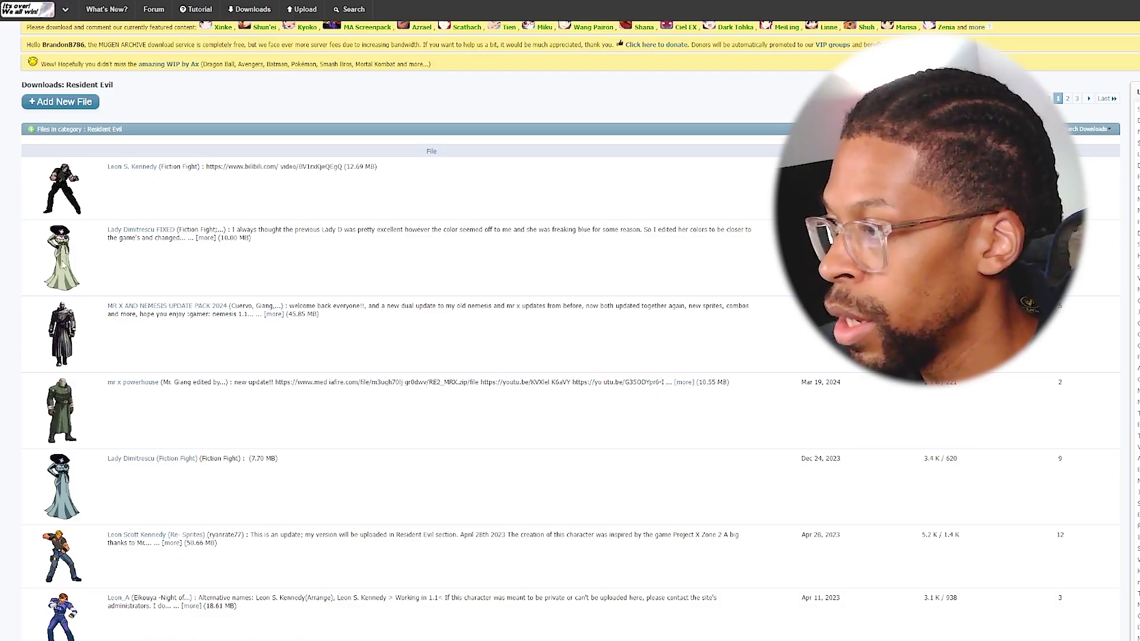
pyautogui.scroll(-7, 63, 265)
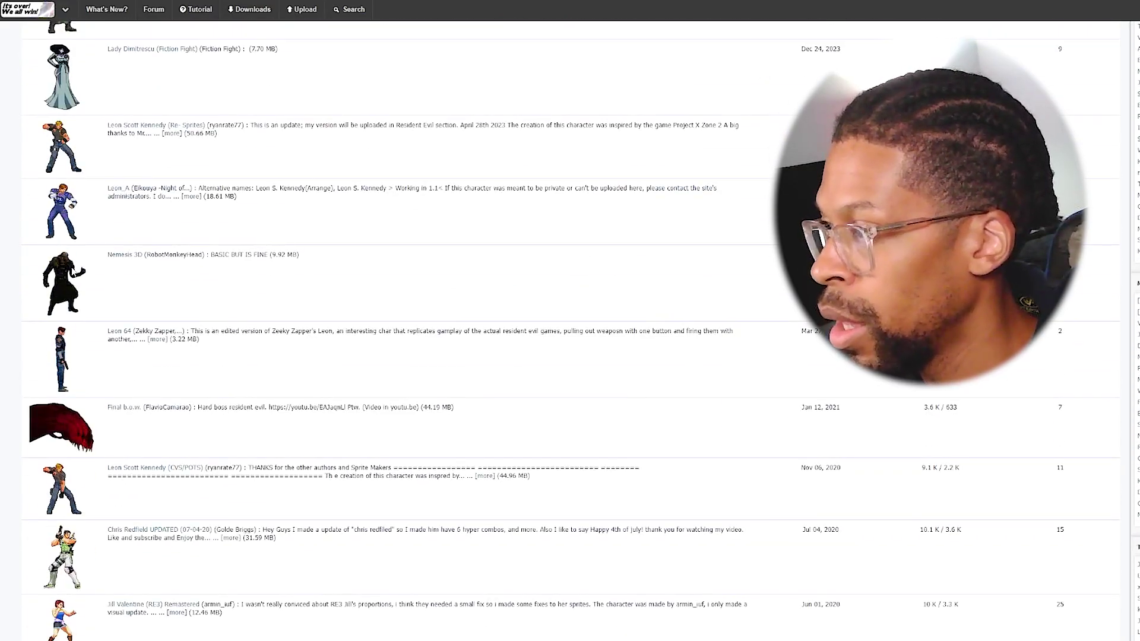
pyautogui.scroll(-9, 570, 333)
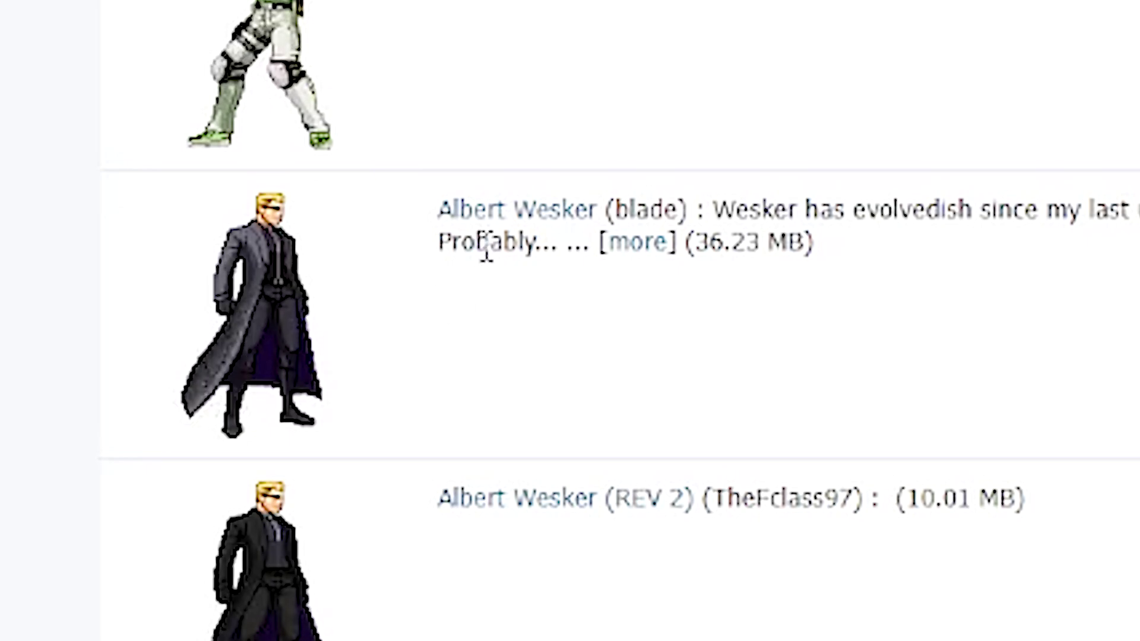
pyautogui.click(545, 216)
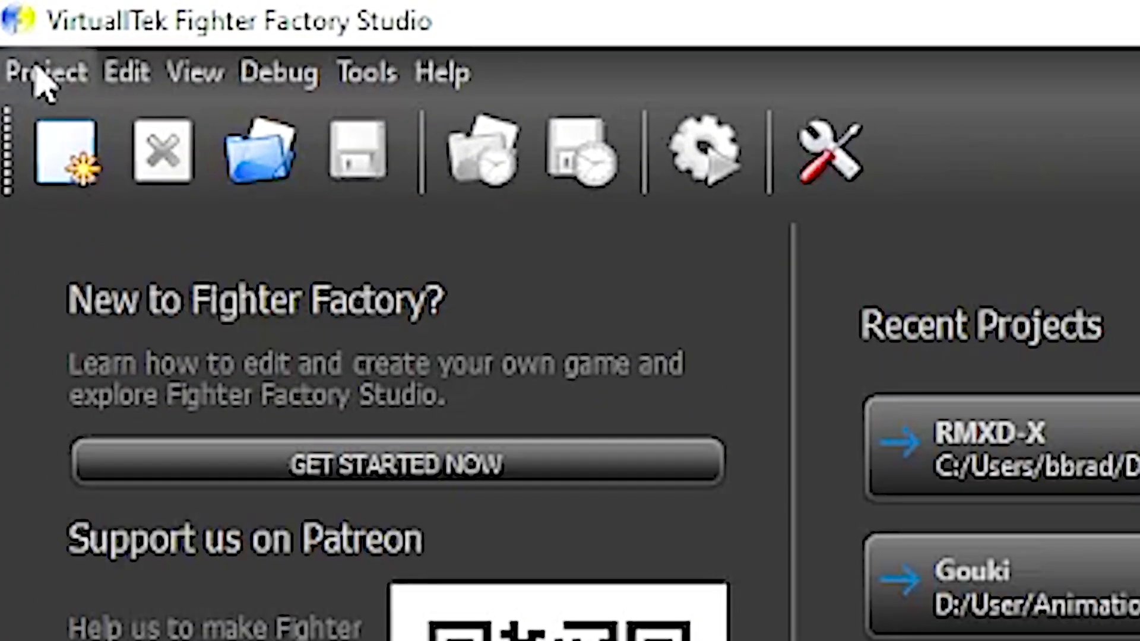
# Switch to Fighter Factory Studio and open the character project from the AlbertWesker folder.
pyautogui.click(9, 16)
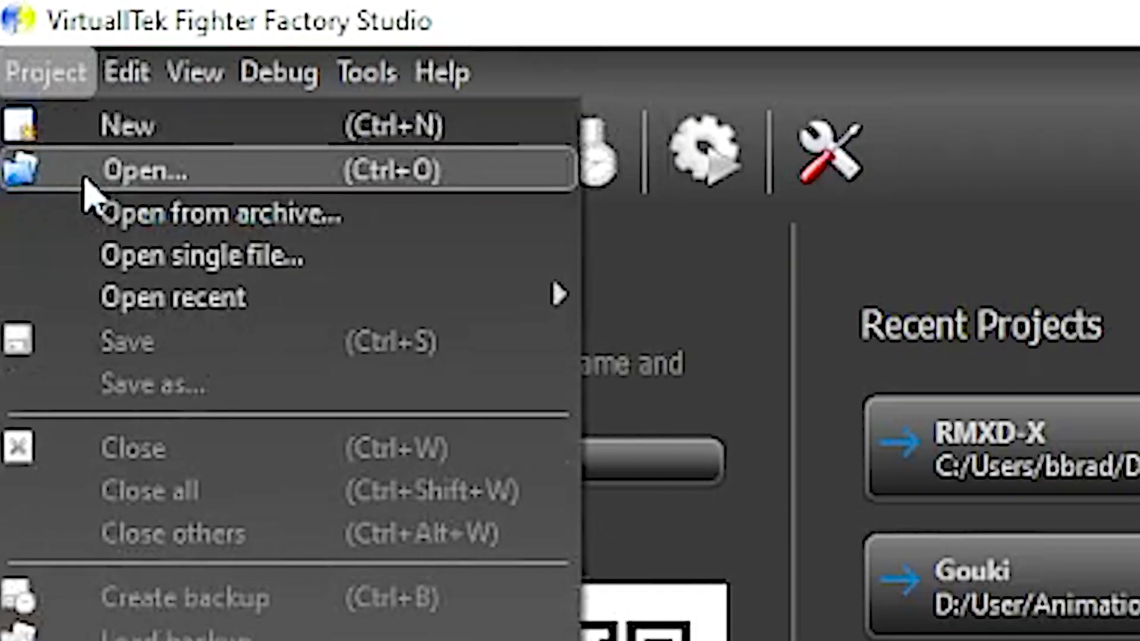
pyautogui.click(90, 190)
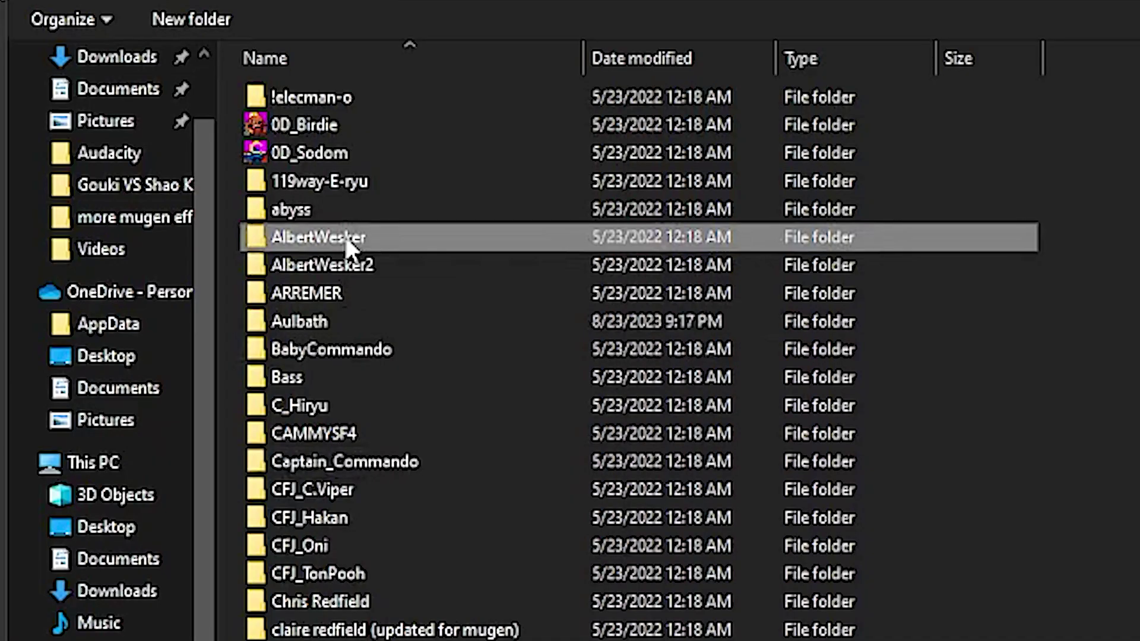
pyautogui.doubleClick(344, 234)
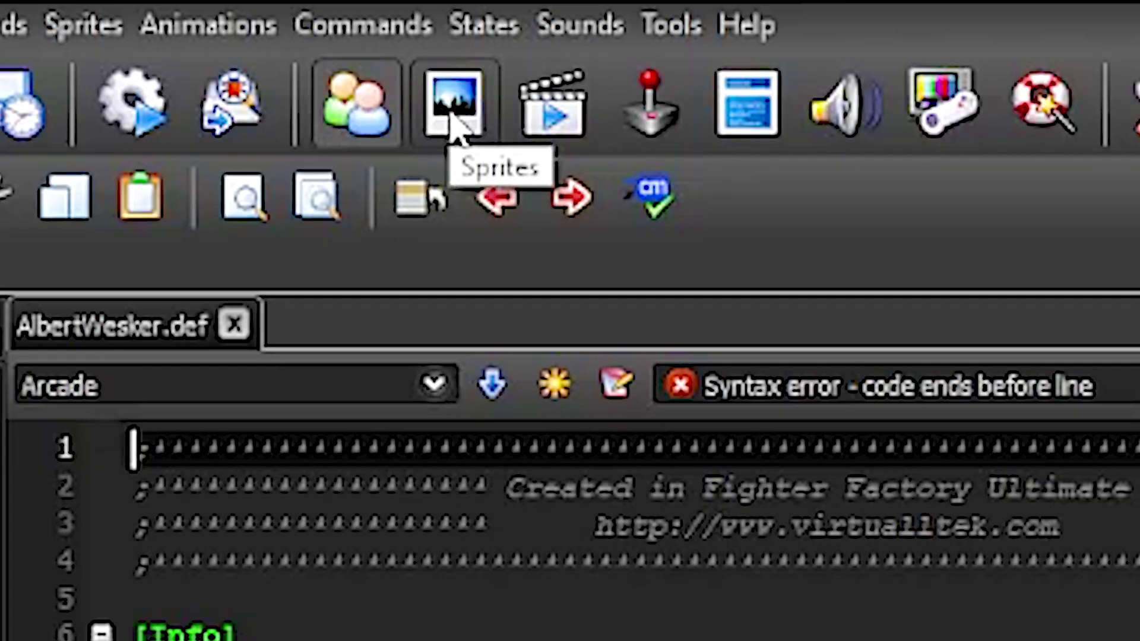
# Show the AlbertWesker character's sprites and step forward through the frames to examine the poses.
pyautogui.click(458, 117)
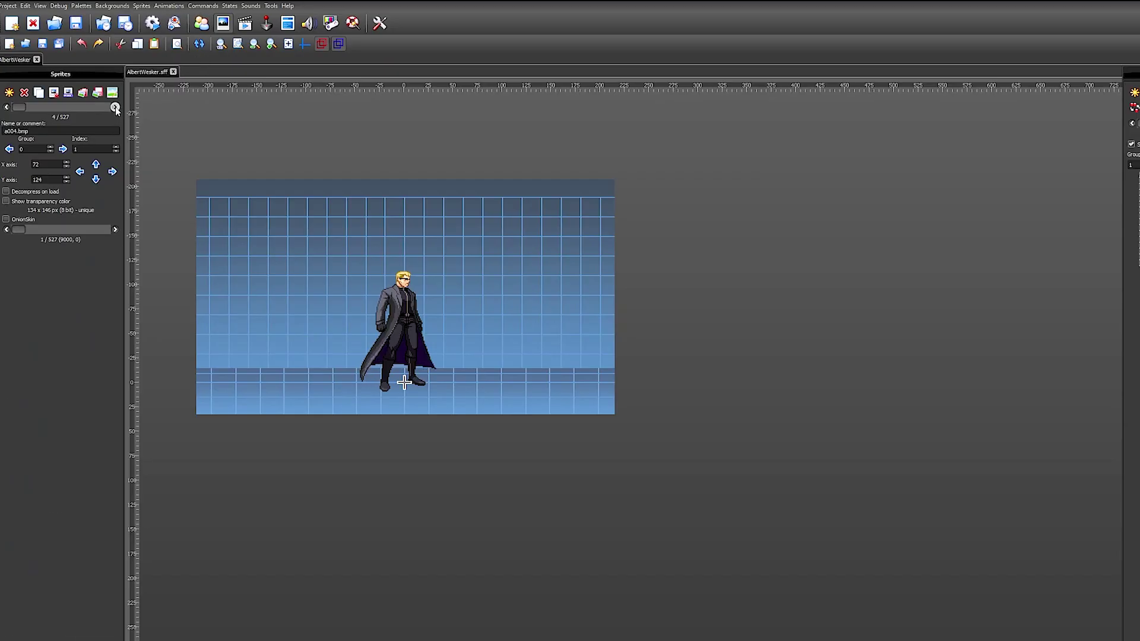
pyautogui.click(115, 107)
pyautogui.click(116, 108)
pyautogui.click(115, 108)
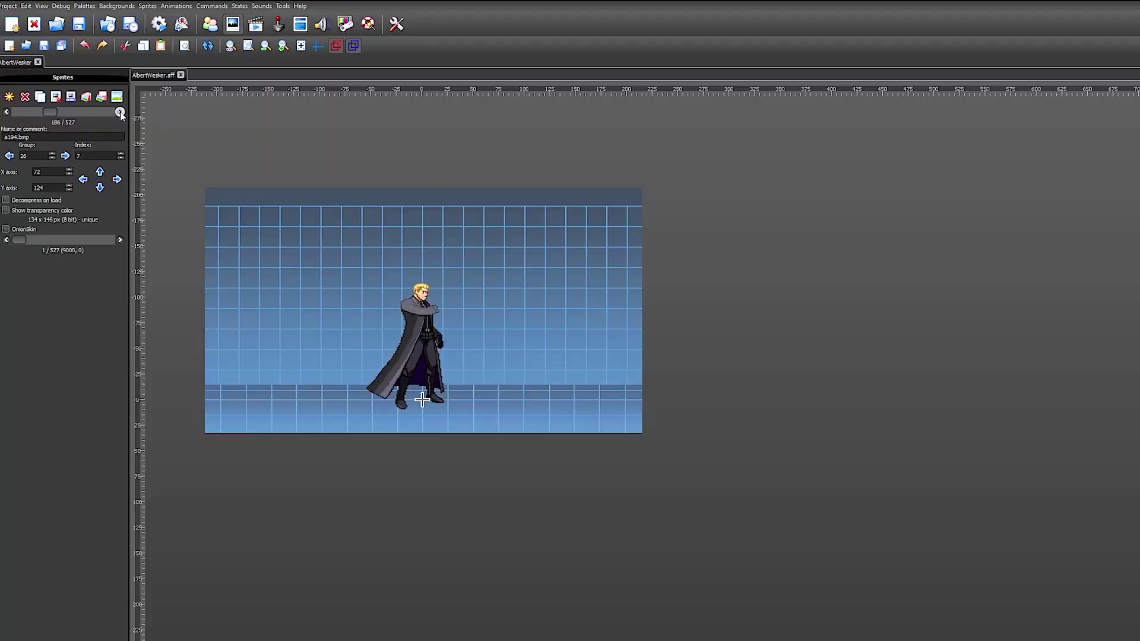
pyautogui.click(120, 112)
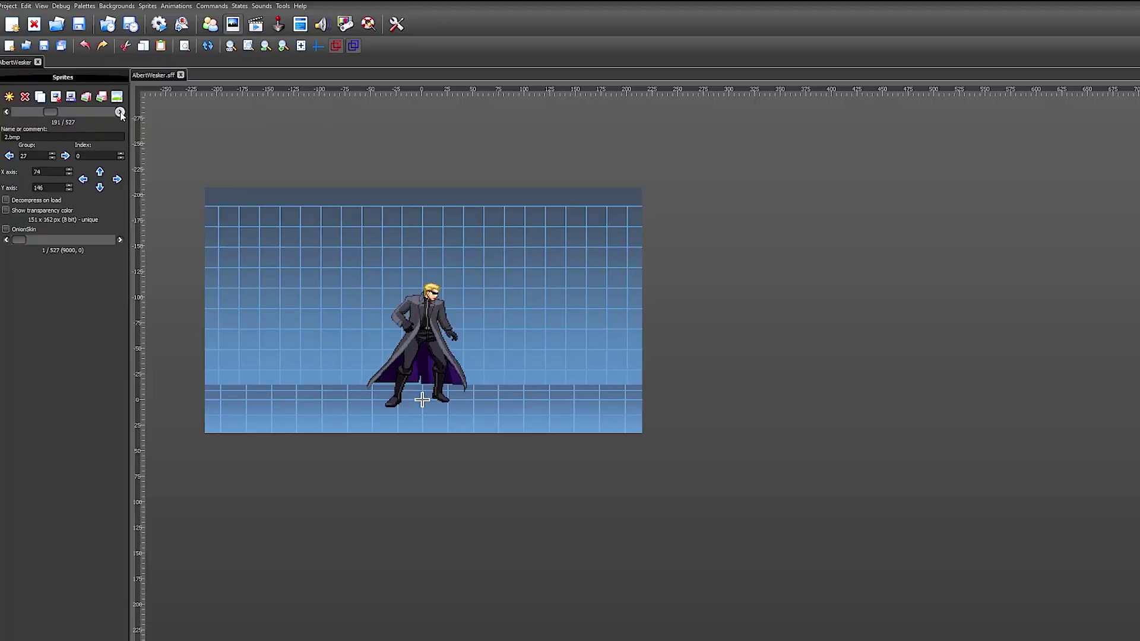
pyautogui.doubleClick(120, 112)
# Export all of the AlbertWesker character's sprites as PNG images named AlbertWesker into the AlbertWesker2 folder under Resident Evil on drive D.
pyautogui.moveTo(56, 114); pyautogui.dragTo(2, 116)
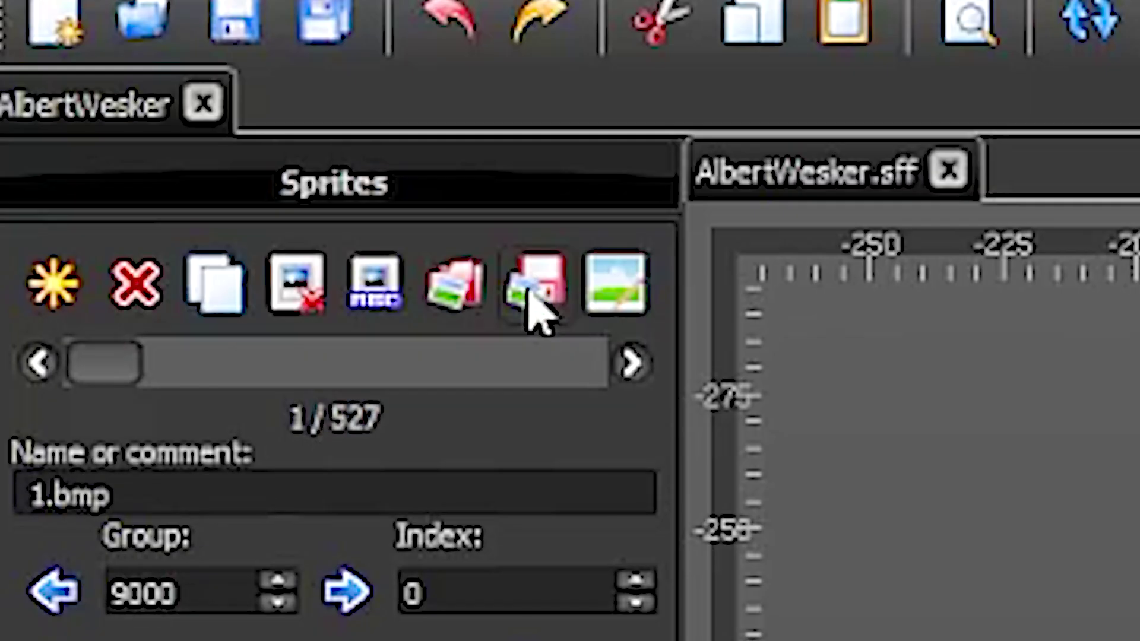
pyautogui.click(533, 295)
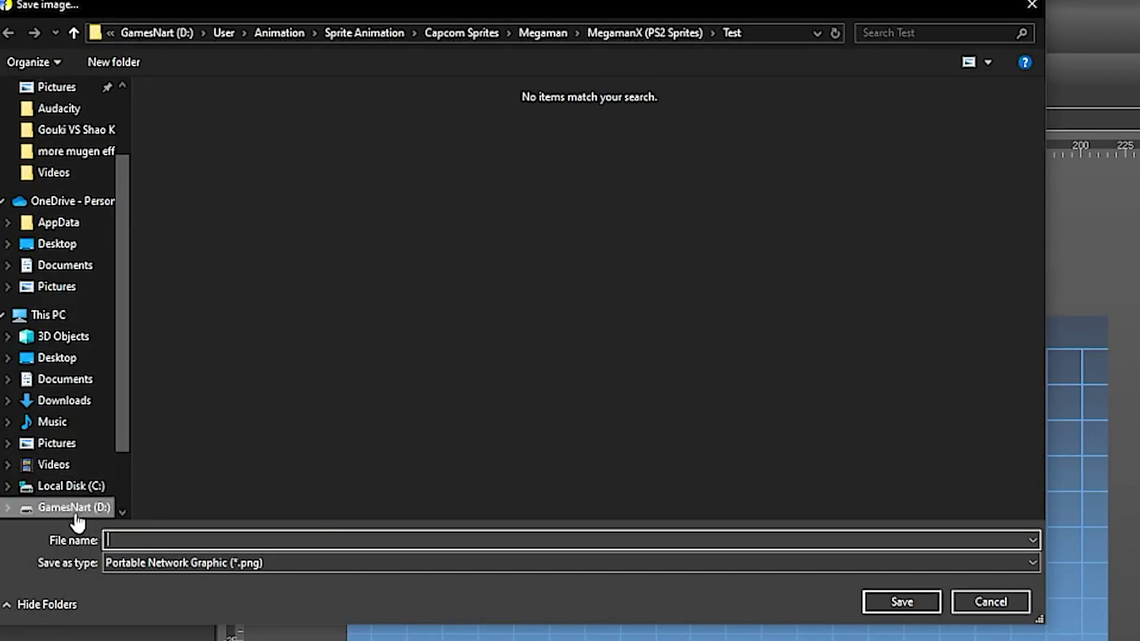
pyautogui.click(38, 508)
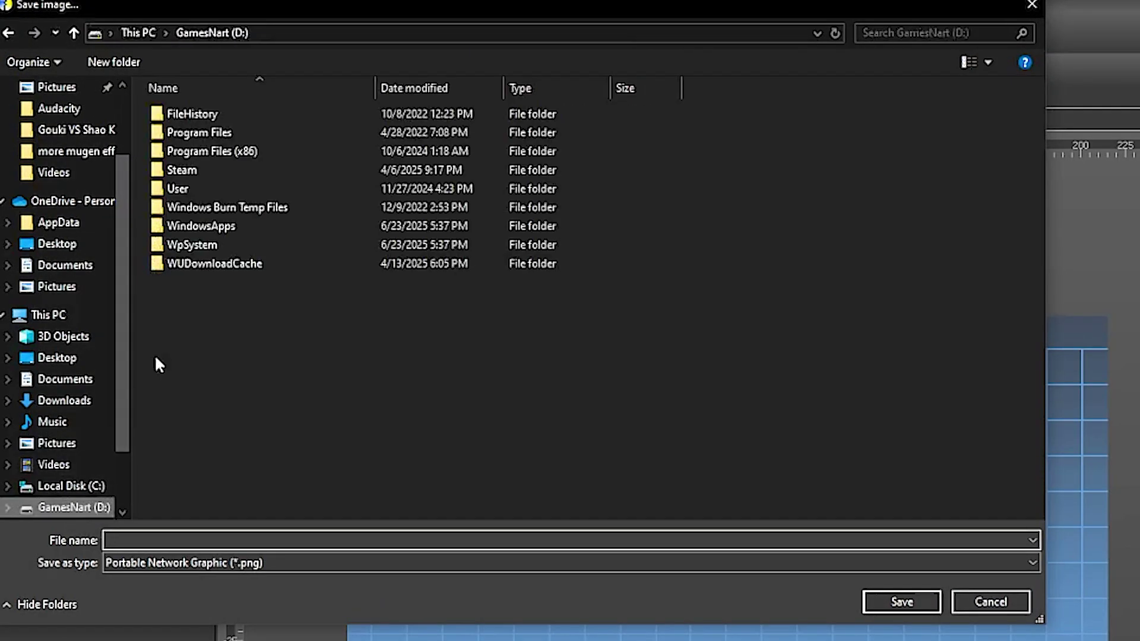
pyautogui.doubleClick(202, 189)
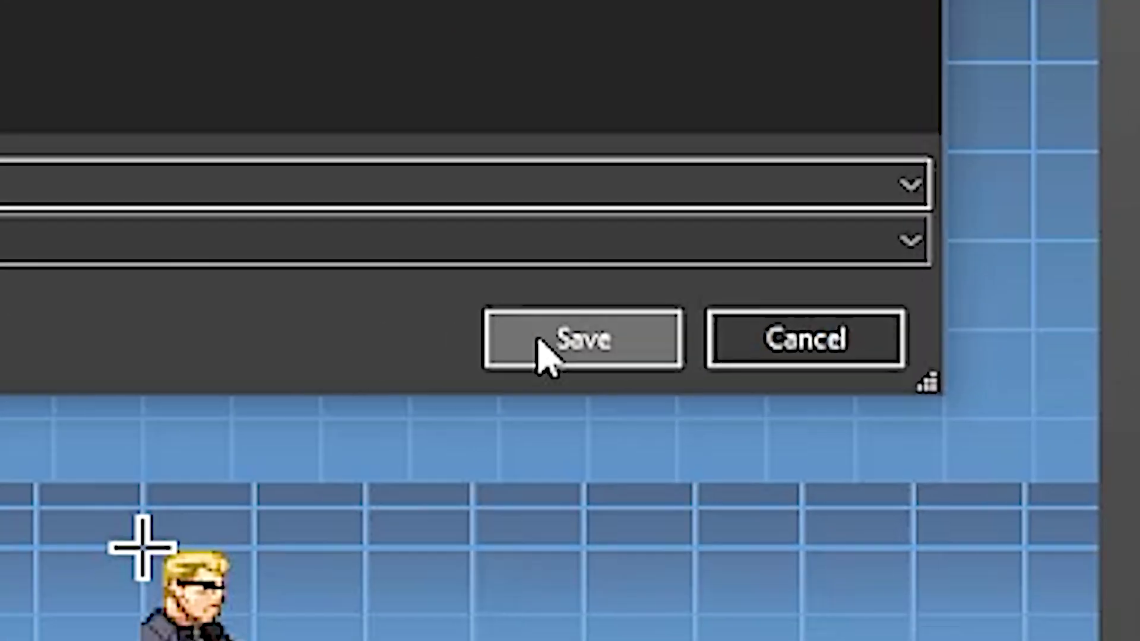
pyautogui.click(886, 605)
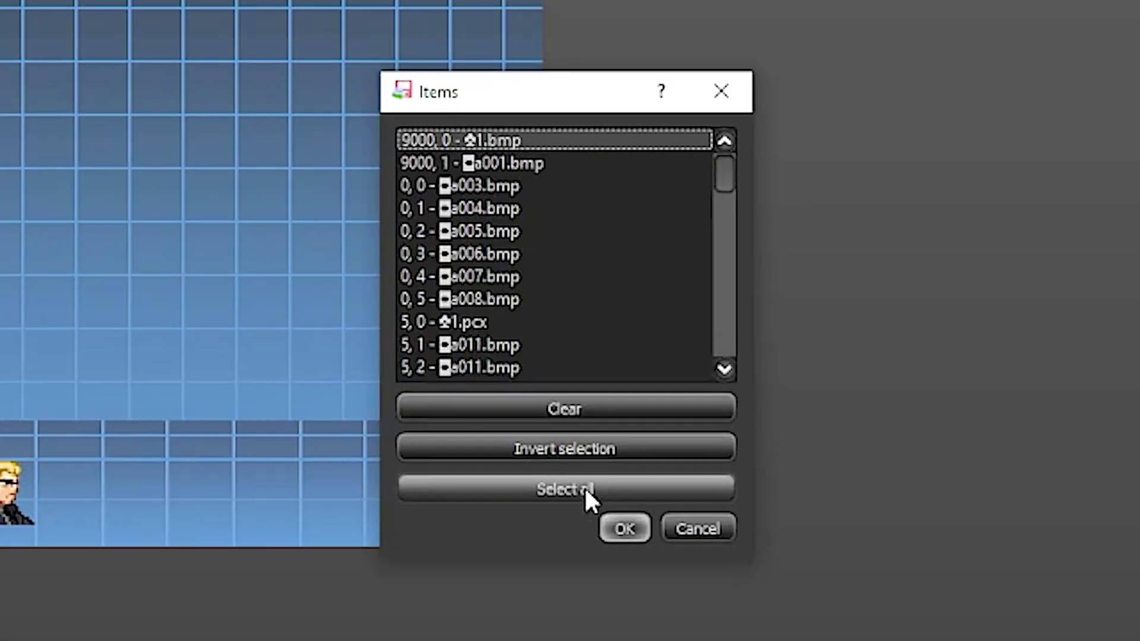
pyautogui.click(584, 487)
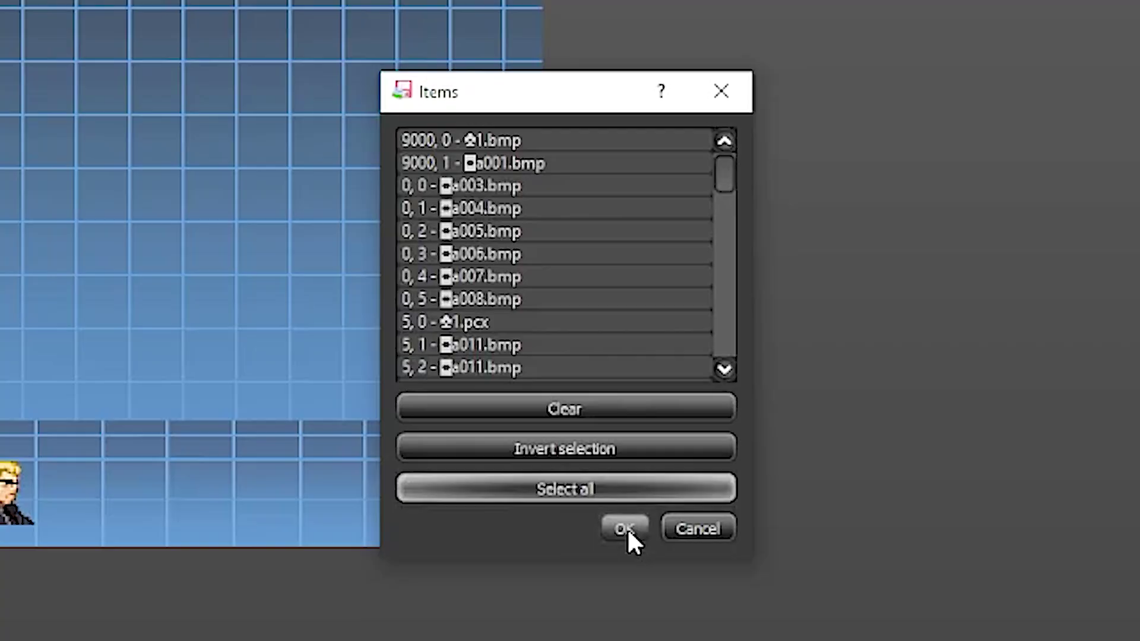
pyautogui.click(625, 528)
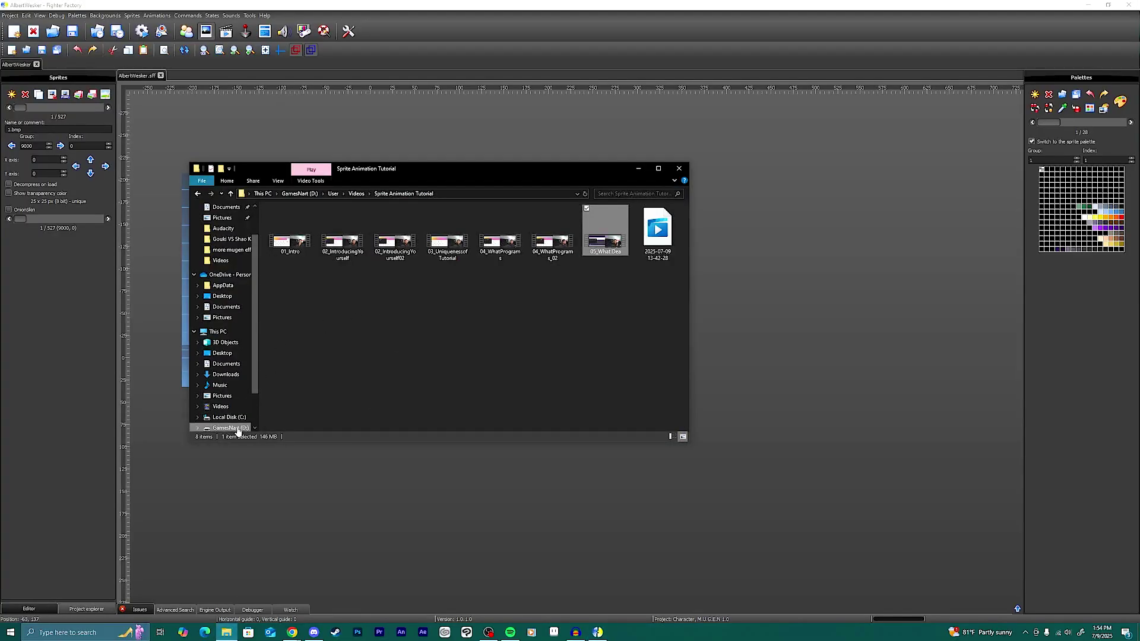
# Switch to File Explorer, open the AlbertWesker2 folder on drive D and look through the exported sprite images.
pyautogui.click(237, 428)
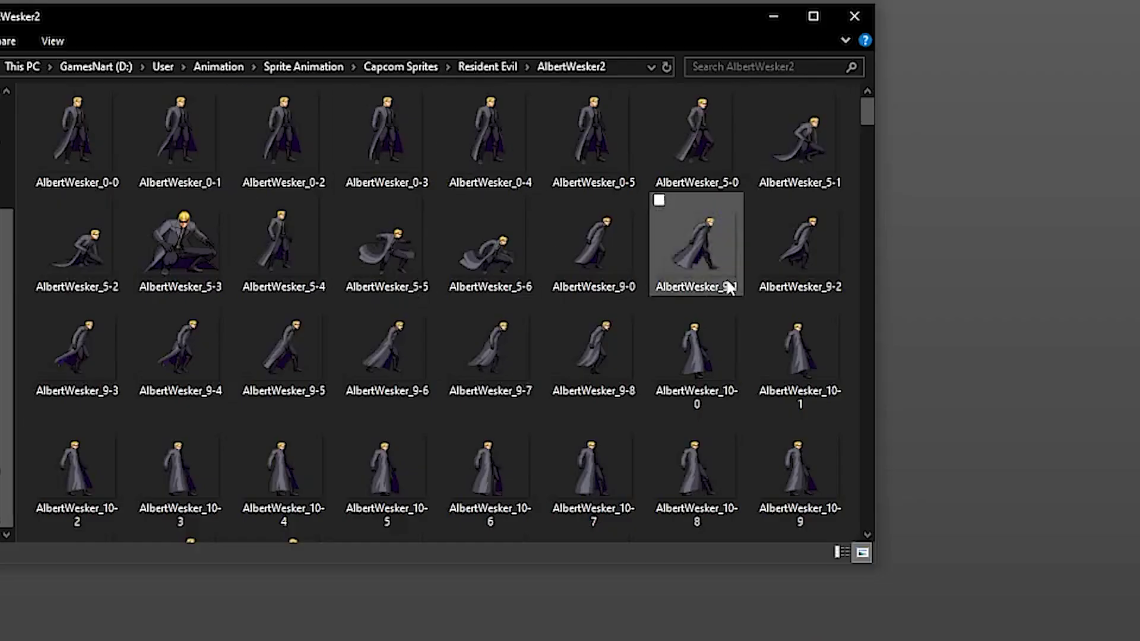
pyautogui.scroll(-15, 729, 287)
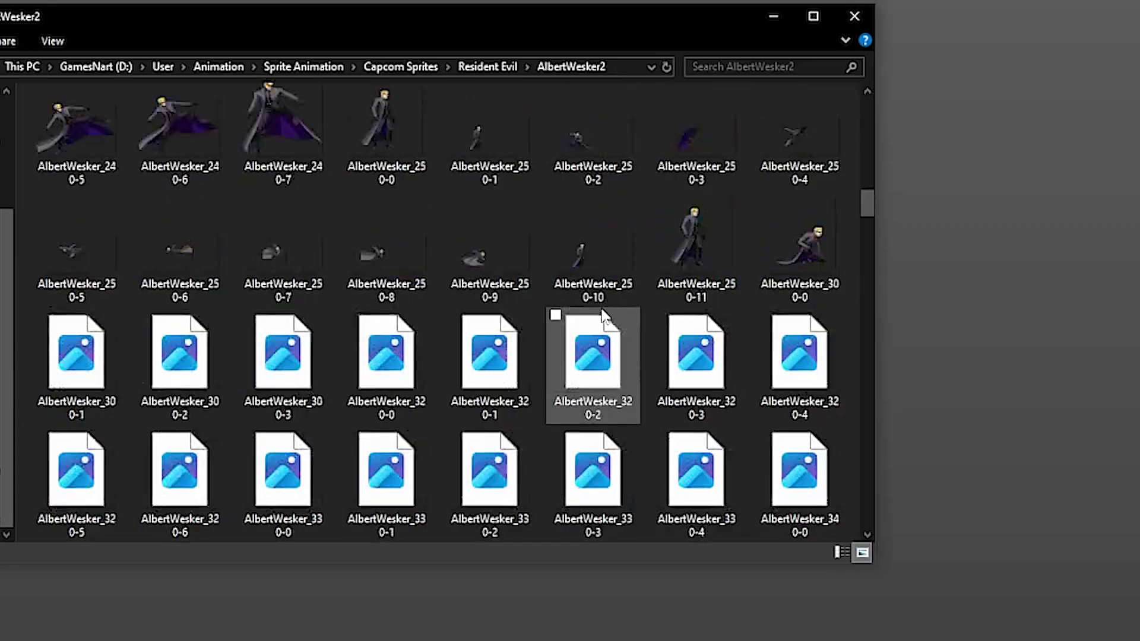
pyautogui.scroll(-4, 604, 316)
pyautogui.scroll(-3, 600, 305)
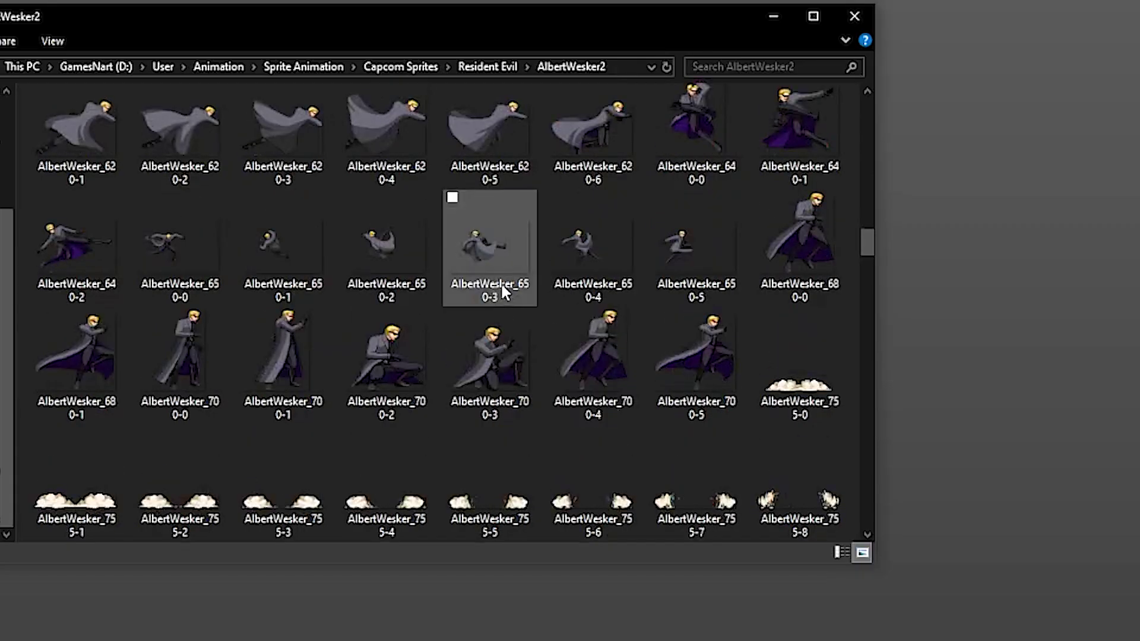
pyautogui.scroll(-4, 514, 290)
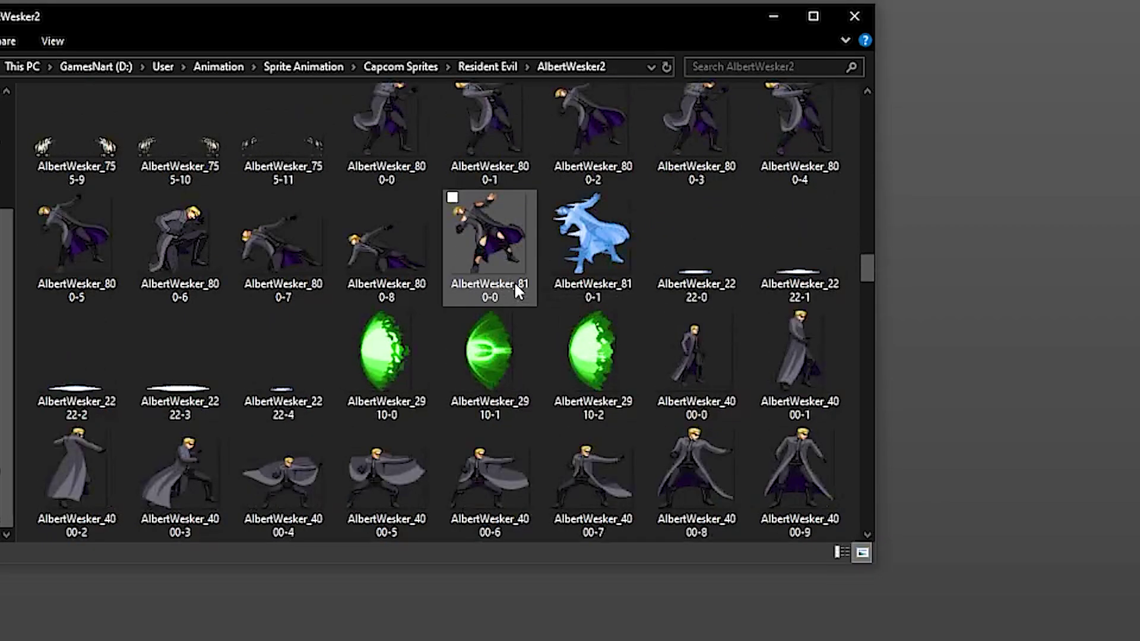
pyautogui.scroll(-5, 529, 270)
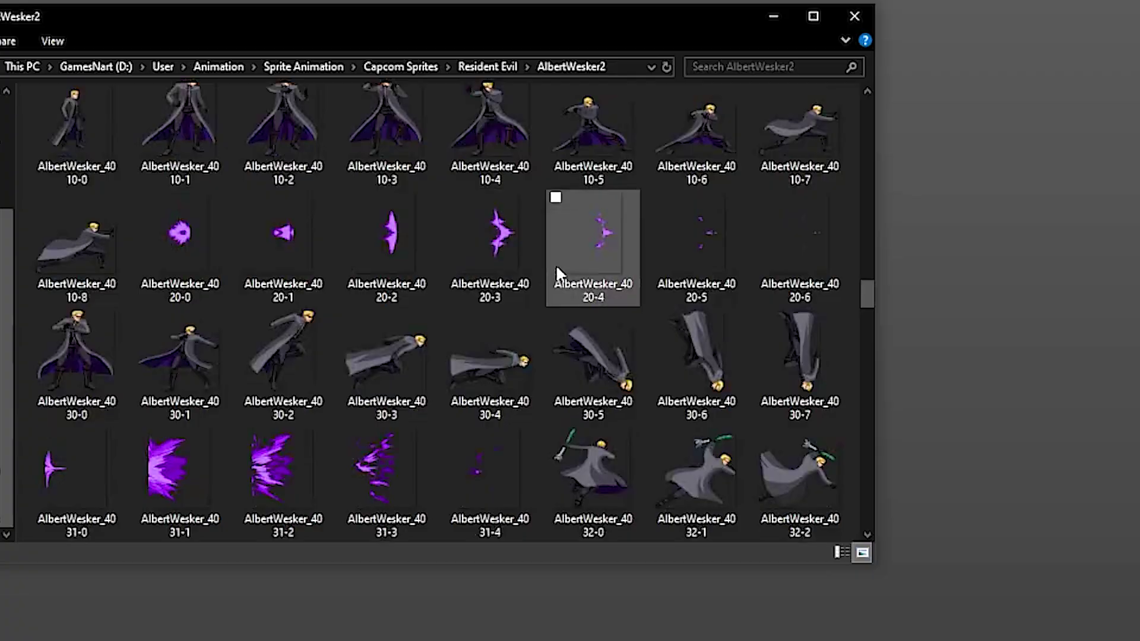
pyautogui.scroll(10, 555, 264)
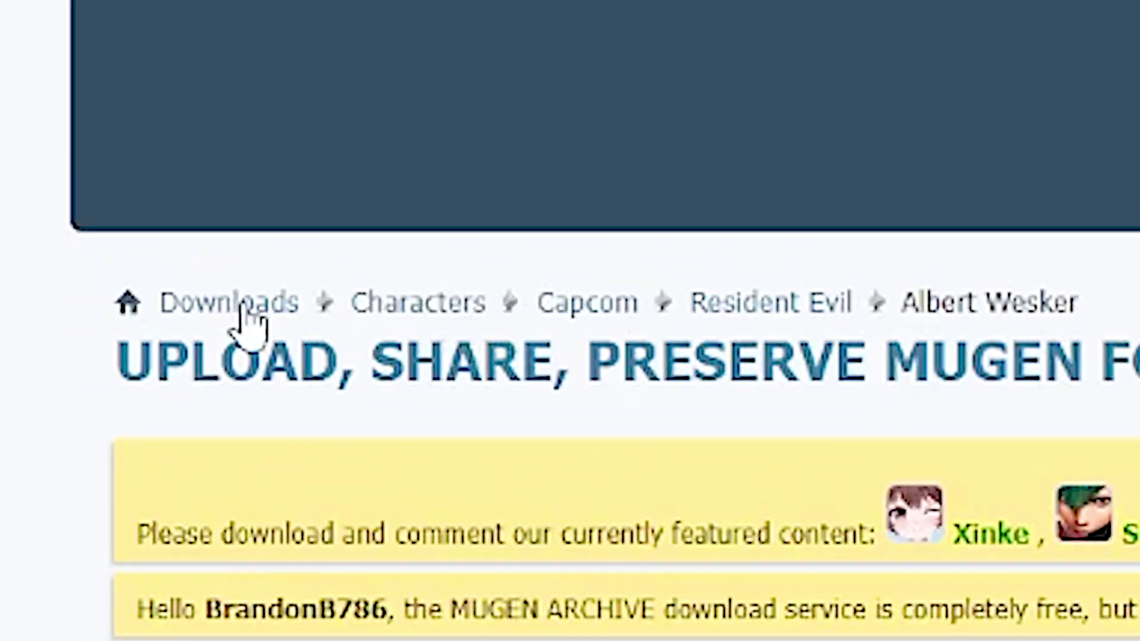
# Return to the MUGEN Archive site's main Downloads listing in the browser and open the Stages category.
pyautogui.click(51, 136)
pyautogui.scroll(-3, 55, 151)
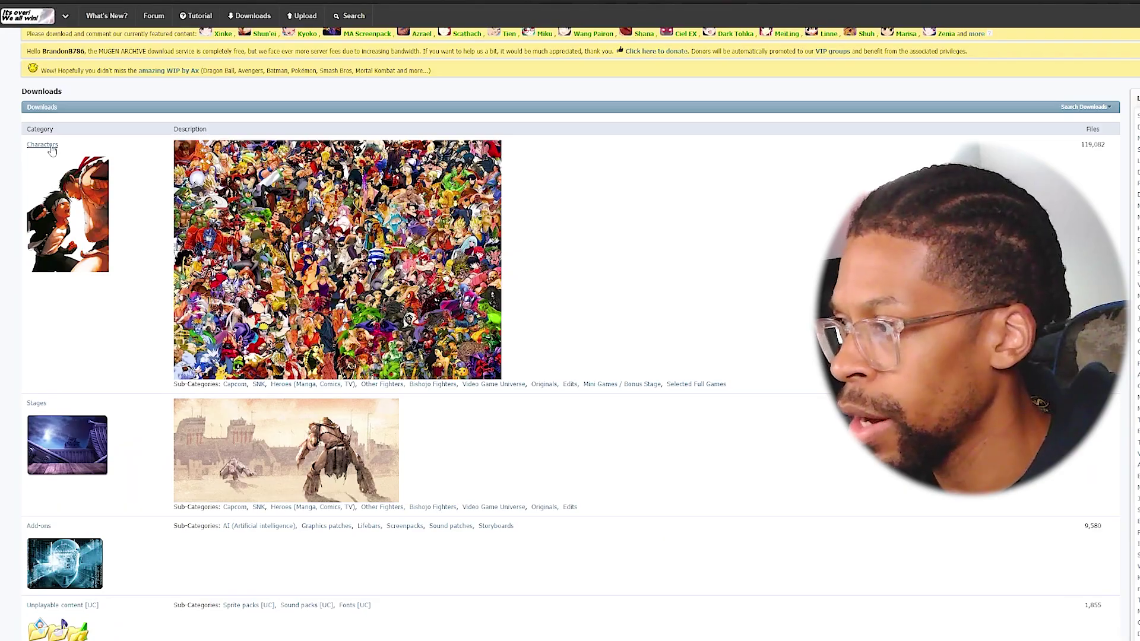
pyautogui.scroll(-1, 52, 151)
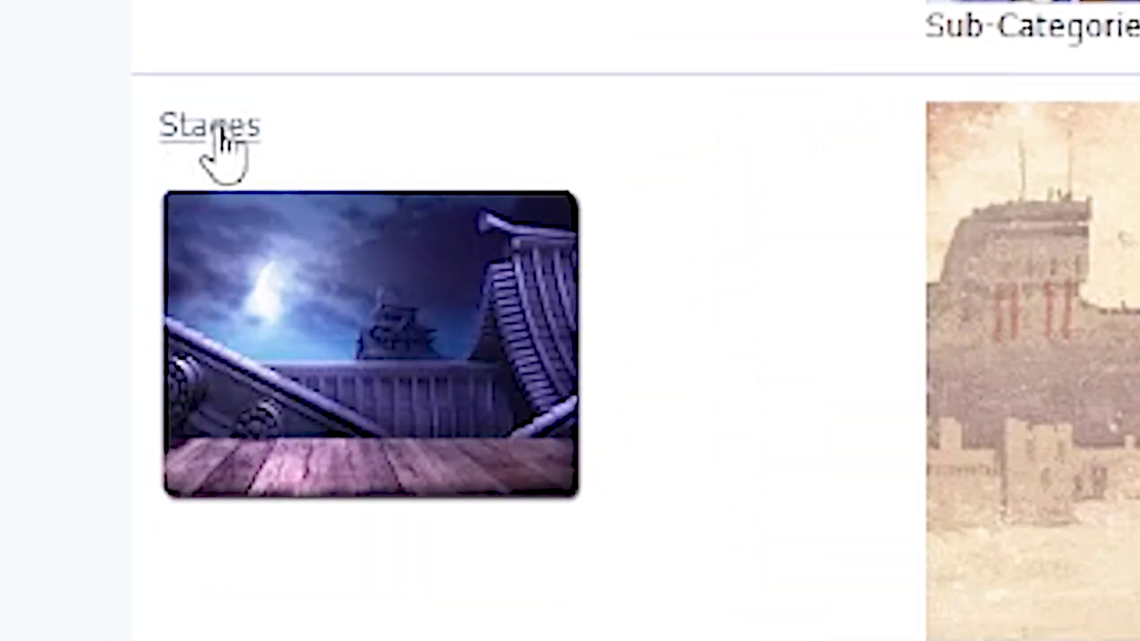
pyautogui.click(222, 133)
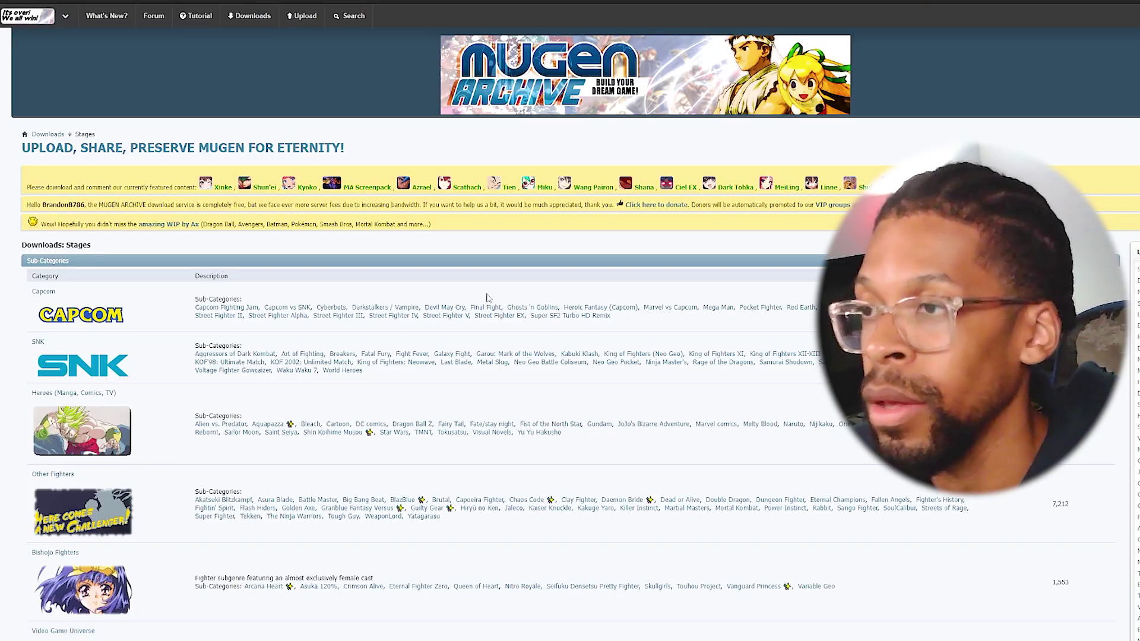